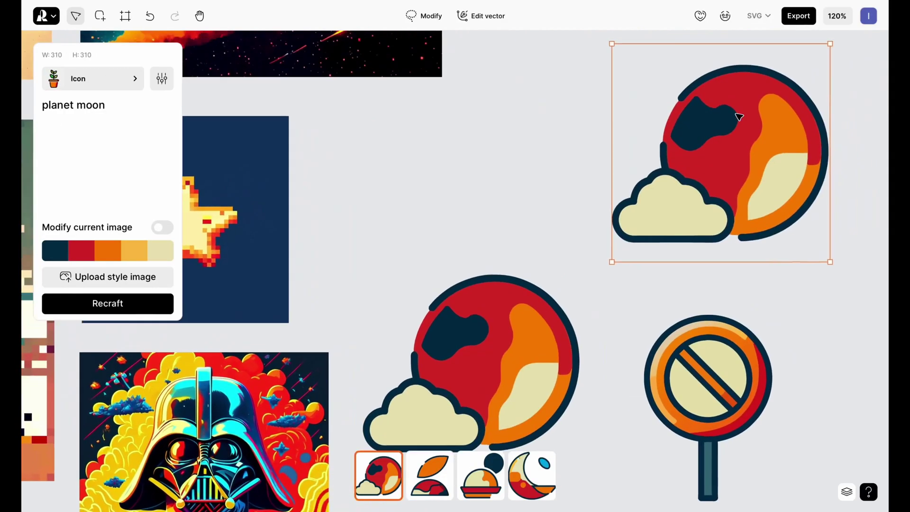
Change the selected icon's prompt to "rocket launch" and generate it in the Icon style
scroll(739, 116, "right", 1)
triple_click(74, 106)
type("rocket launch")
key("Return")
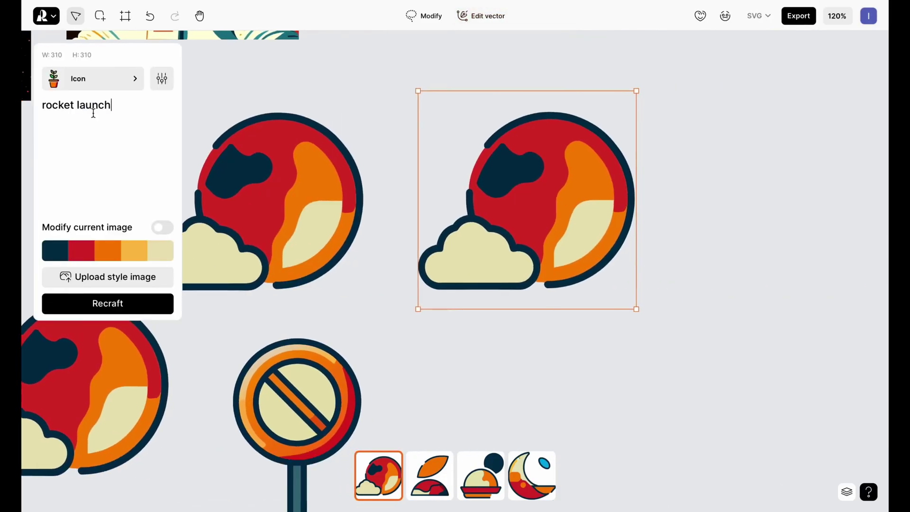
Change the prompt to "planet", raise the icon's Details level above Primitive and generate the image
key("ctrl+a")
type("planet")
left_click(161, 79)
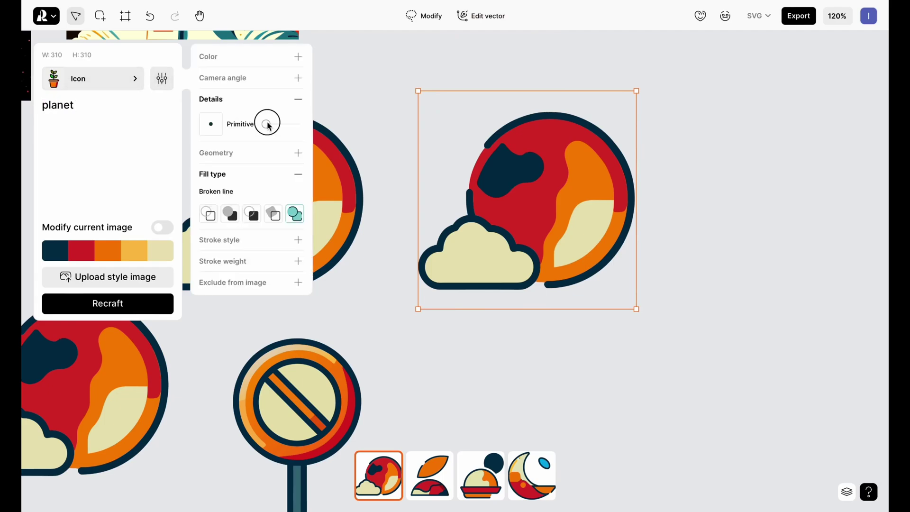
left_click_drag(266, 122, 297, 122)
left_click(116, 305)
Compare the rocket launch icon's variants and choose the third one, with the tilted rocket above clouds
scroll(474, 227, "down", 2)
scroll(455, 190, "up", 3)
left_click(454, 290)
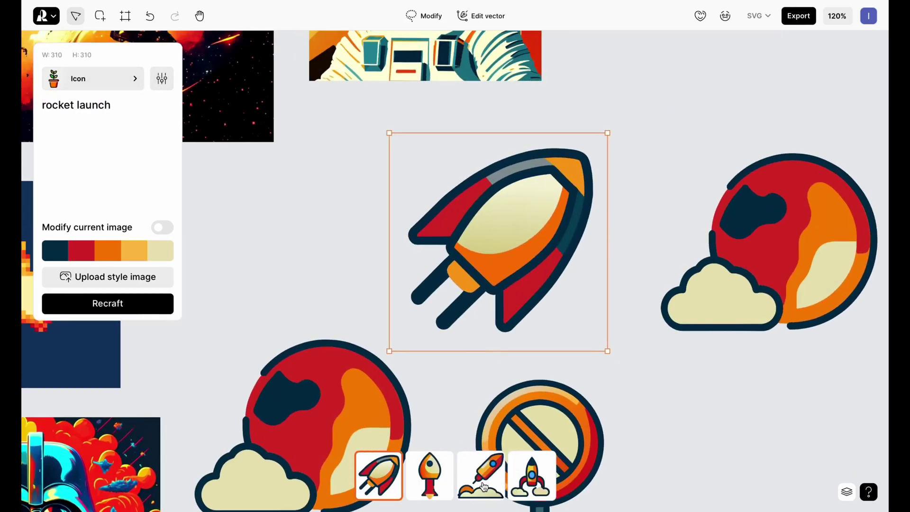
left_click(481, 484)
left_click(528, 484)
left_click(497, 486)
scroll(520, 364, "down", 3)
scroll(542, 386, "up", 3)
left_click(661, 345)
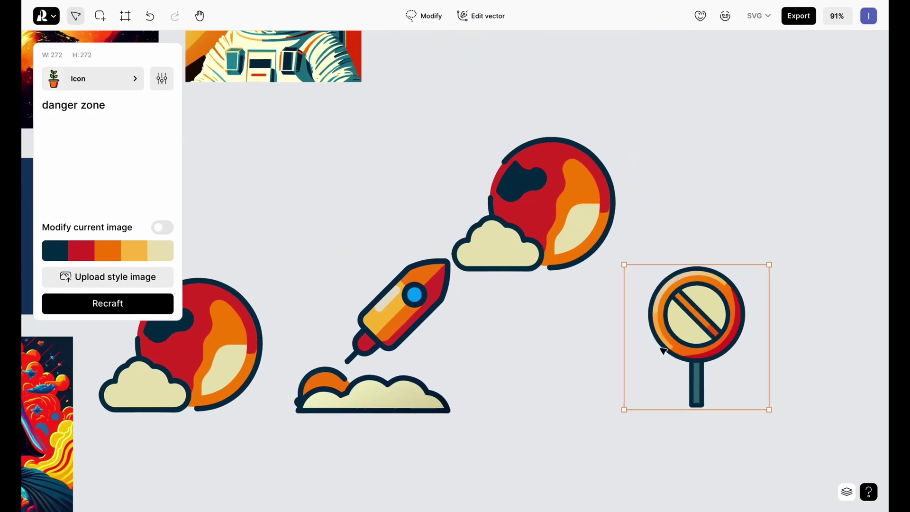
left_click(564, 341)
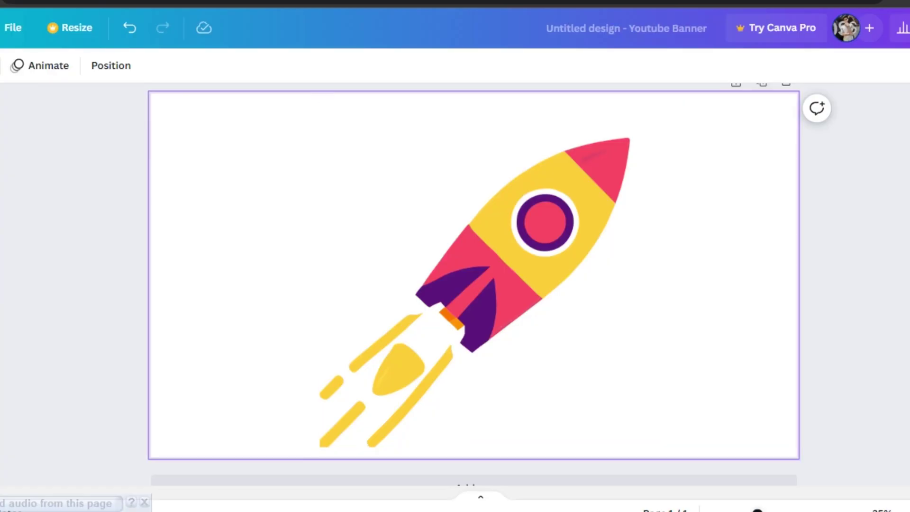
Switch to Canva and examine the edges and details of the placed rocket image at high magnification
scroll(469, 261, "up", 8)
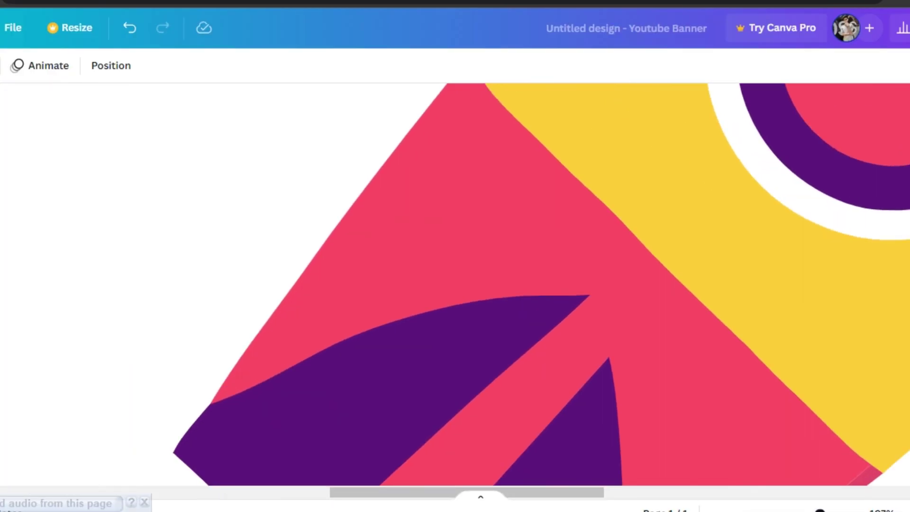
left_click_drag(531, 199, 423, 434)
left_click_drag(493, 265, 406, 386)
left_click_drag(503, 284, 314, 275)
scroll(455, 285, "down", 3)
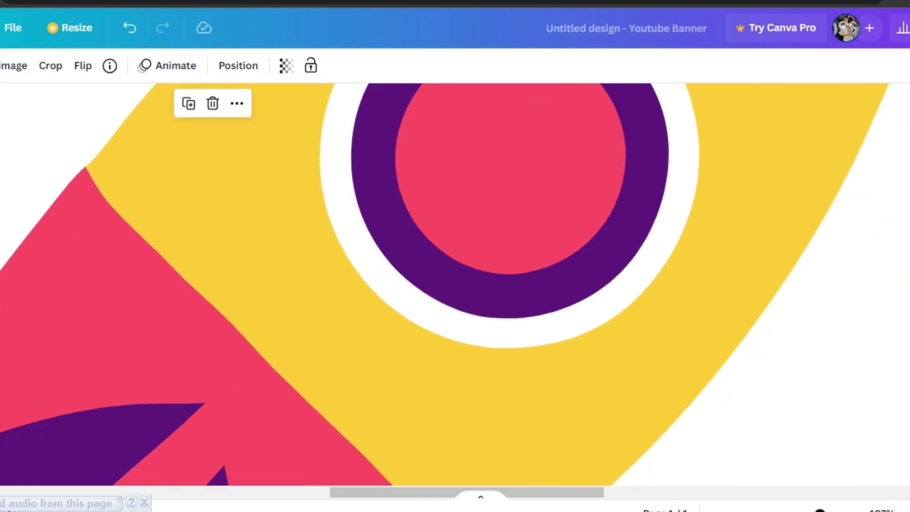
scroll(455, 284, "down", 4)
scroll(455, 284, "down", 2)
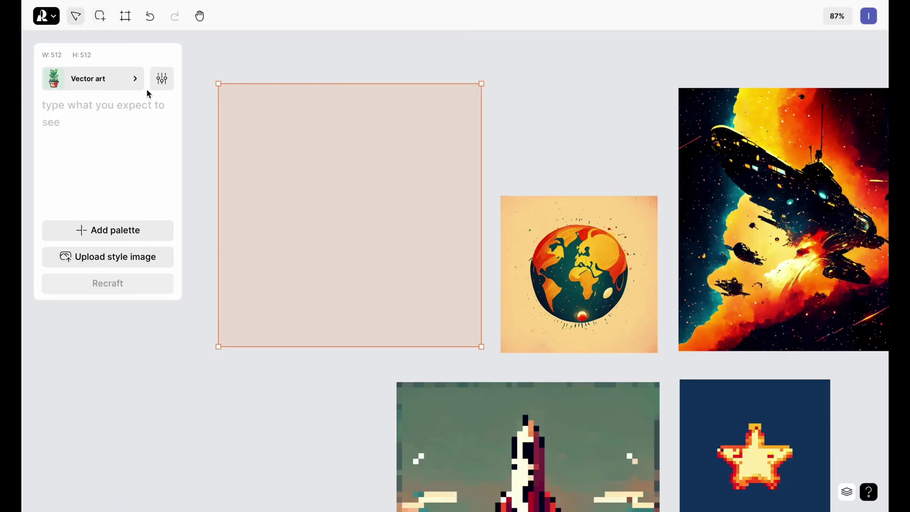
In Recraft, set the empty layer's style to Grain and generate "son waits for father astronaut"
left_click(135, 78)
left_click(273, 81)
left_click(235, 320)
type("son waits ")
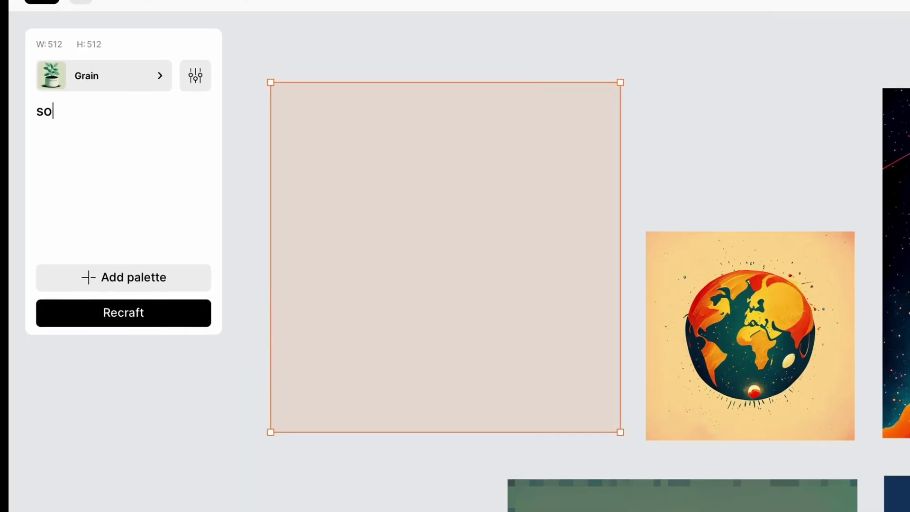
type("for father astronaut")
key("Return")
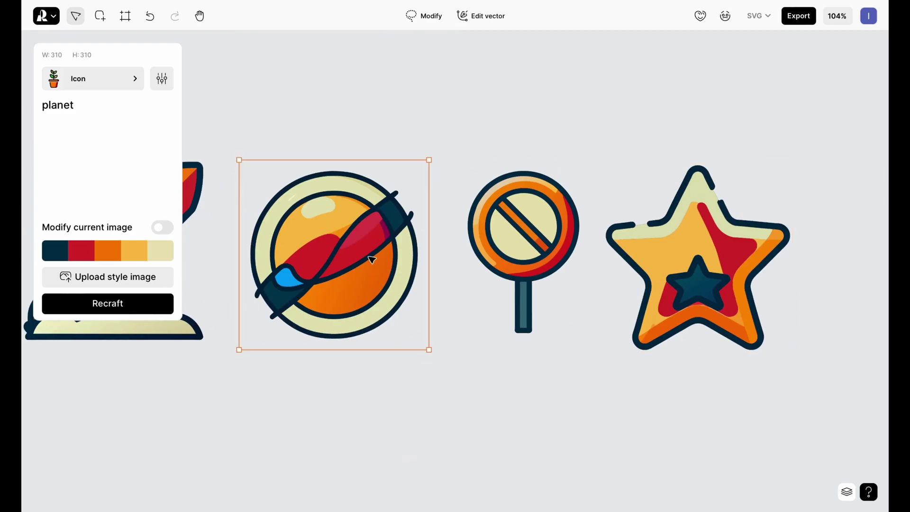
Edit the vector colors of the planet and star icons, replacing the star's dark teal layer color with a copied hex color
left_click(481, 15)
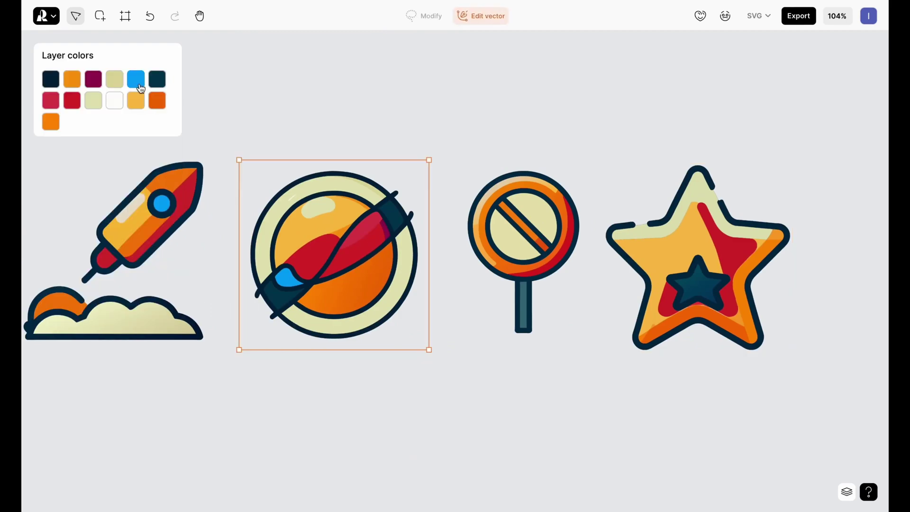
left_click(136, 79)
left_click(669, 250)
left_click(72, 125)
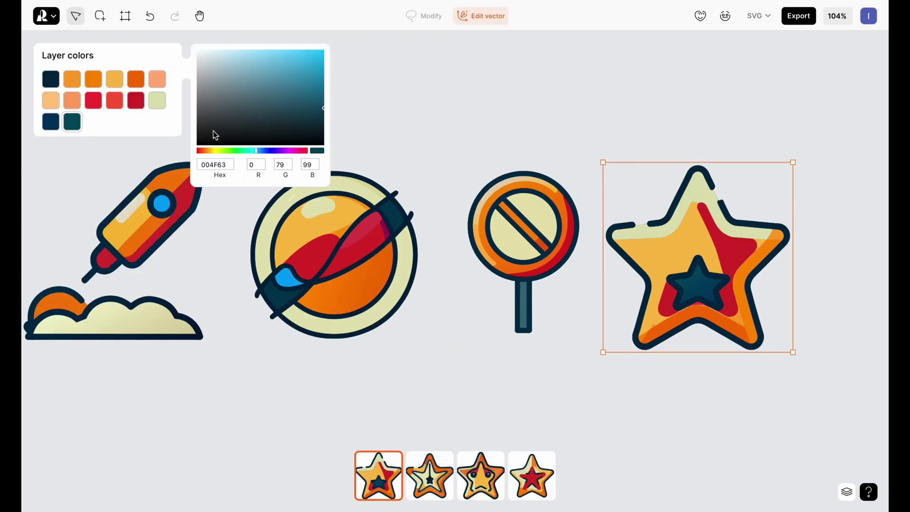
double_click(212, 166)
key("super+v")
left_click(50, 126)
left_click(451, 418)
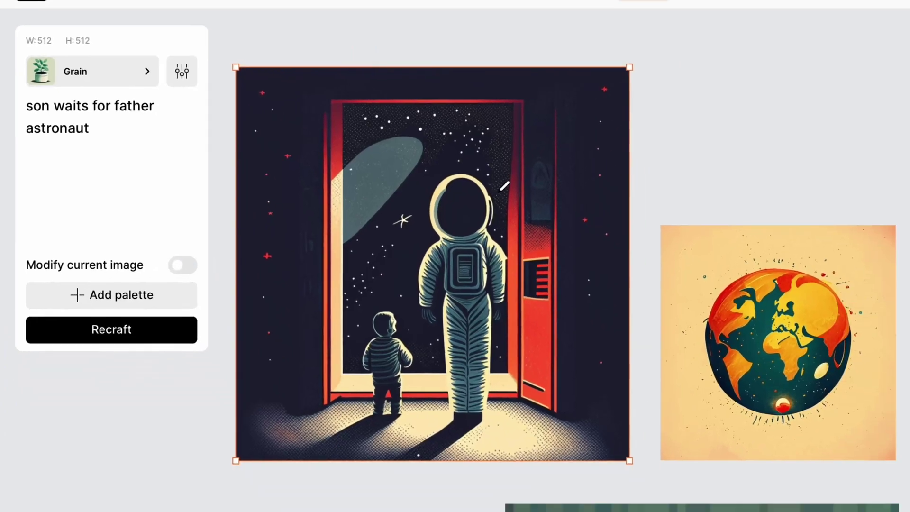
Lasso the astronaut in the son-and-father image and regenerate that region, repeating the regeneration on the adult figure
mouse_move(400, 163)
left_mouse_down()
mouse_move(327, 211)
mouse_move(392, 366)
mouse_move(402, 161)
left_mouse_up()
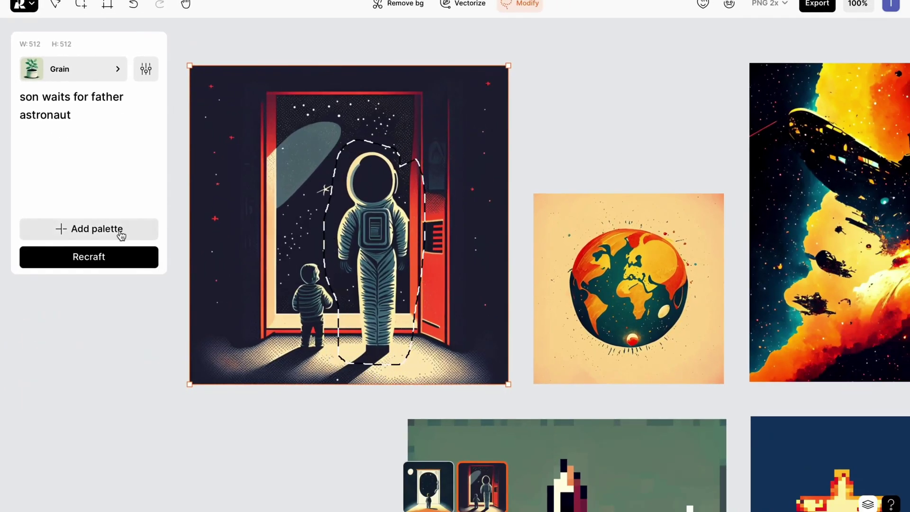
left_click(108, 256)
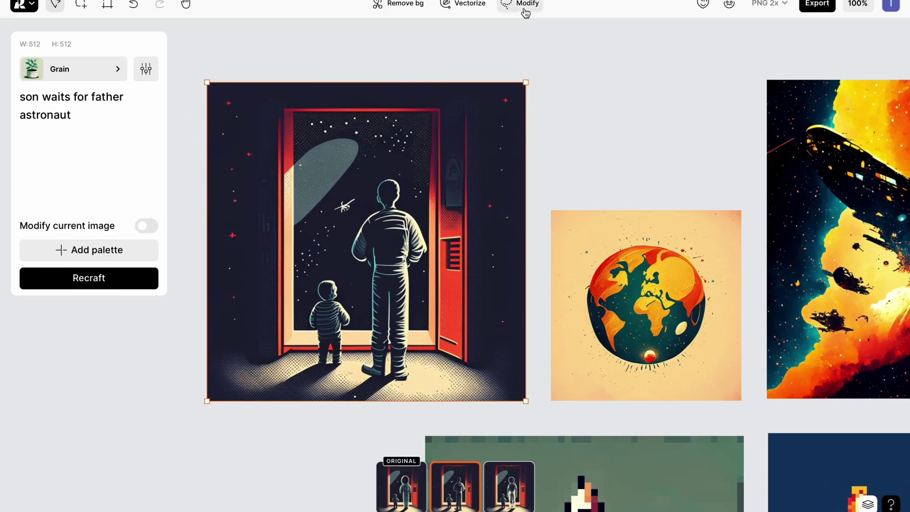
left_click(526, 13)
mouse_move(367, 163)
left_mouse_down()
mouse_move(345, 193)
mouse_move(322, 129)
mouse_move(367, 156)
left_mouse_up()
left_click(135, 277)
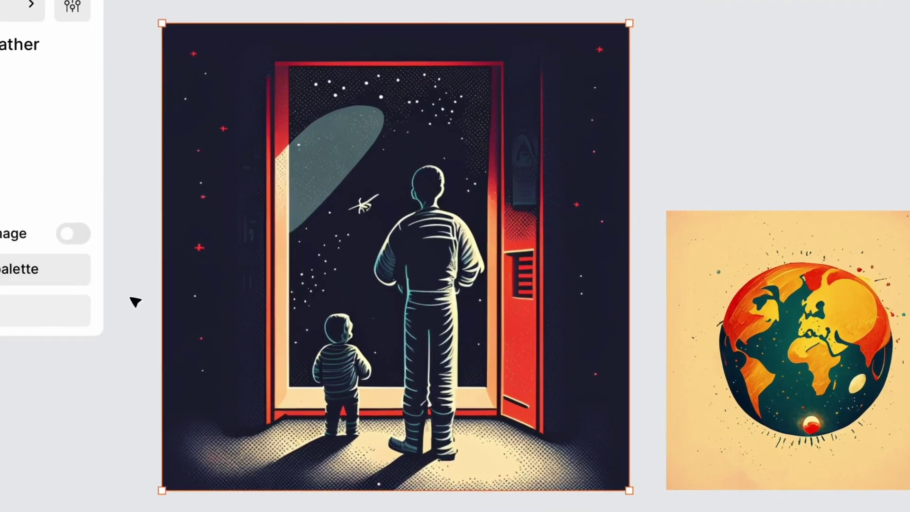
scroll(498, 342, "down", 3)
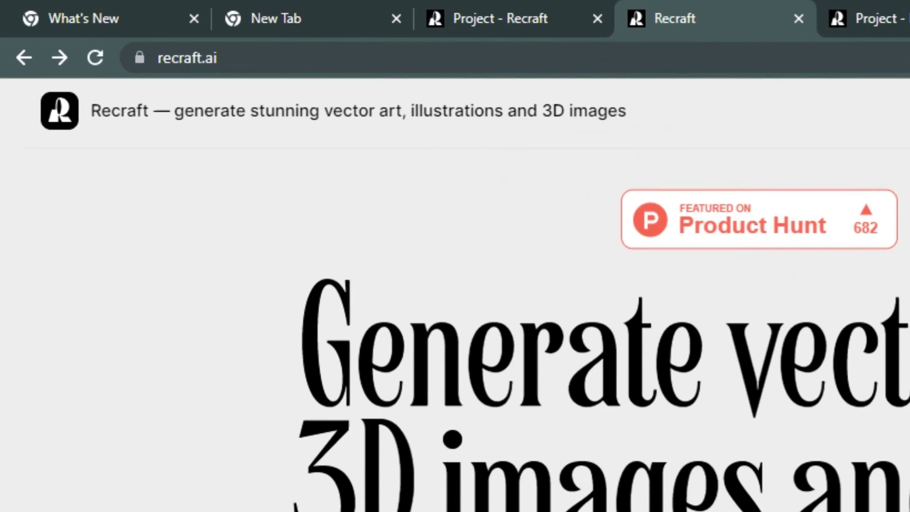
Review the feature sections on the recraft.ai home page and the sample images in the Recraft community gallery
left_click_drag(154, 111, 90, 112)
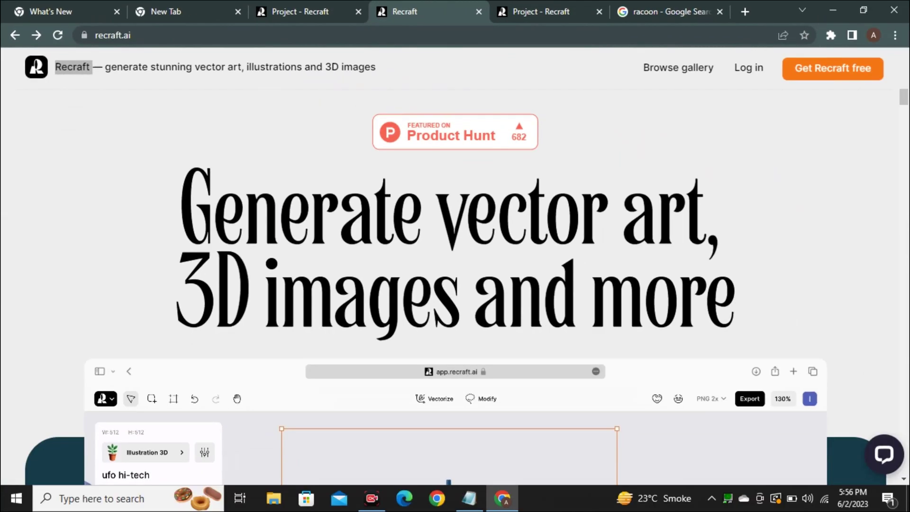
left_click(237, 190)
scroll(455, 284, "down", 1)
scroll(506, 319, "down", 20)
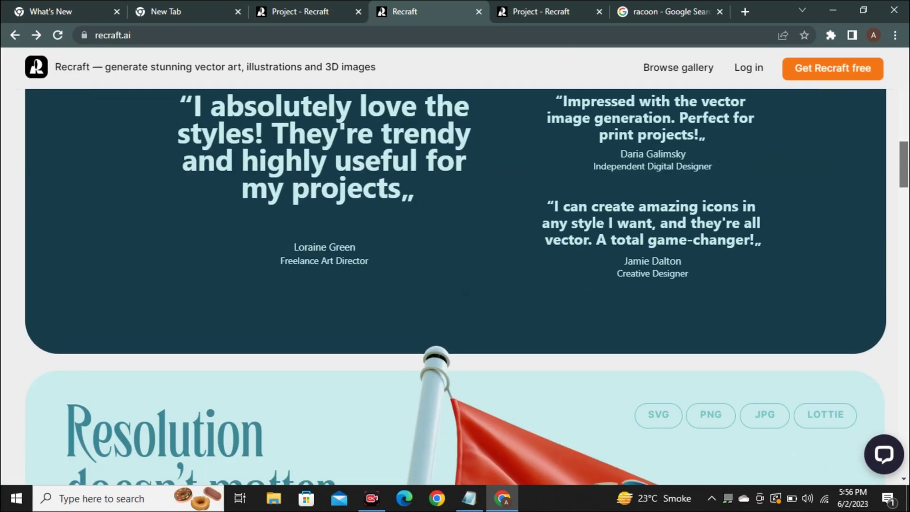
scroll(474, 285, "up", 2)
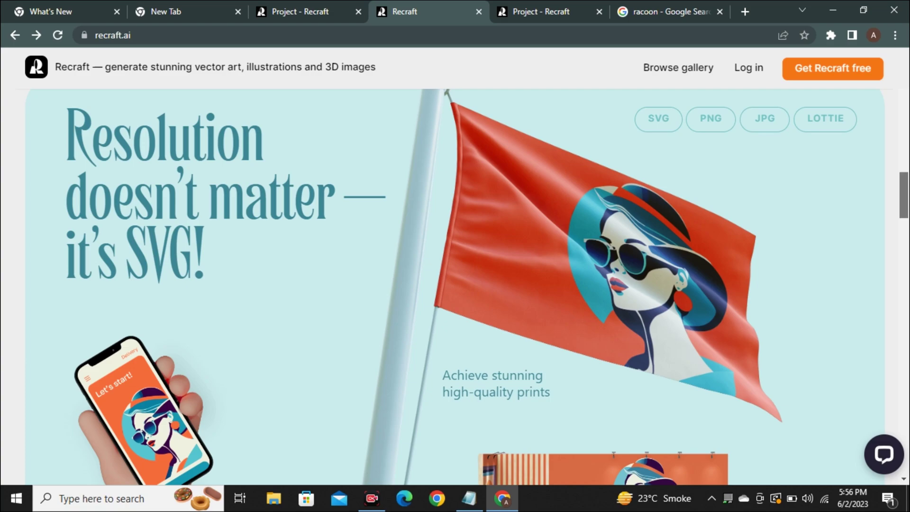
scroll(455, 284, "down", 4)
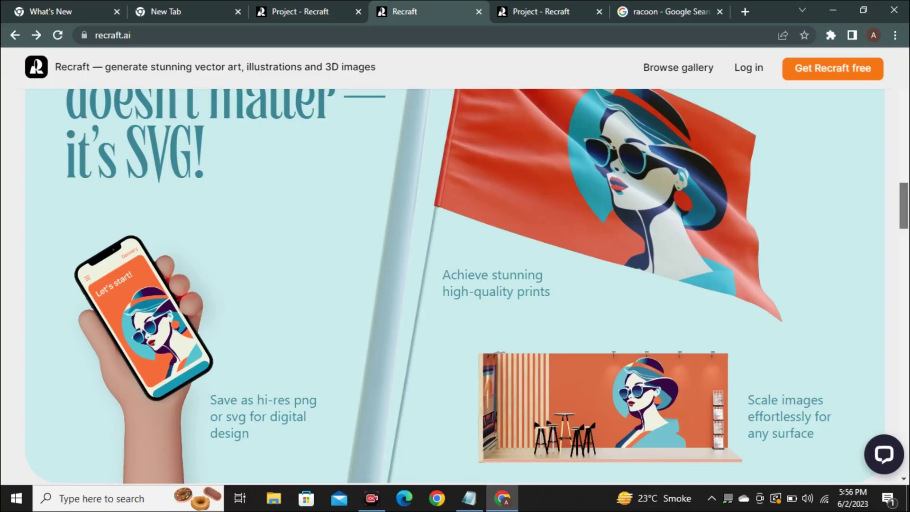
scroll(455, 284, "down", 6)
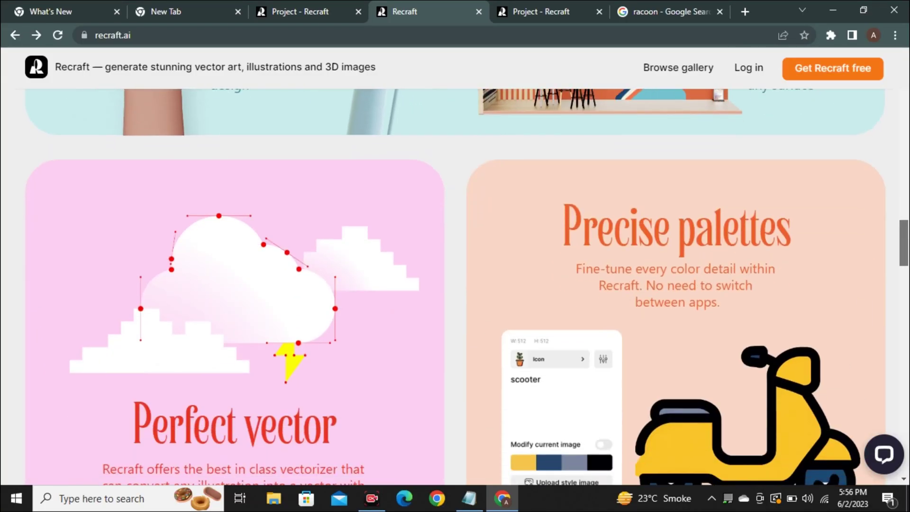
scroll(455, 285, "down", 2)
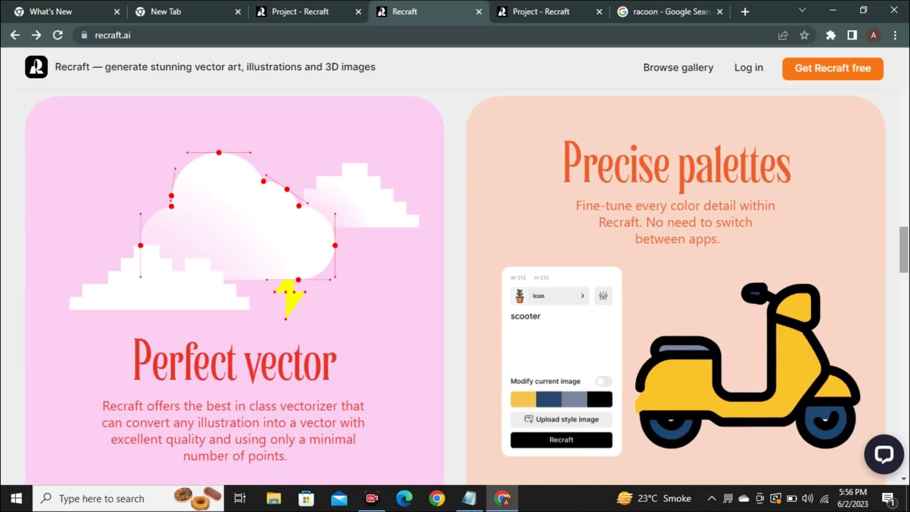
scroll(455, 284, "down", 7)
scroll(455, 285, "down", 4)
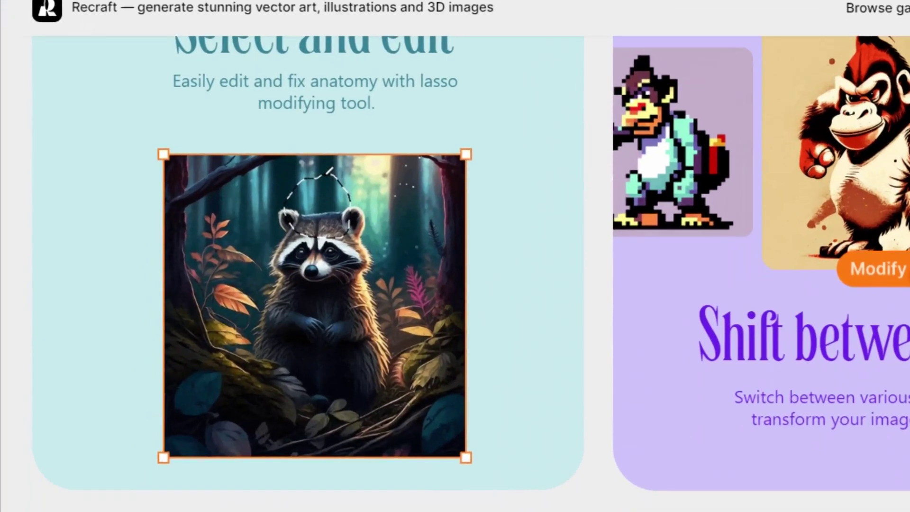
scroll(455, 284, "up", 1)
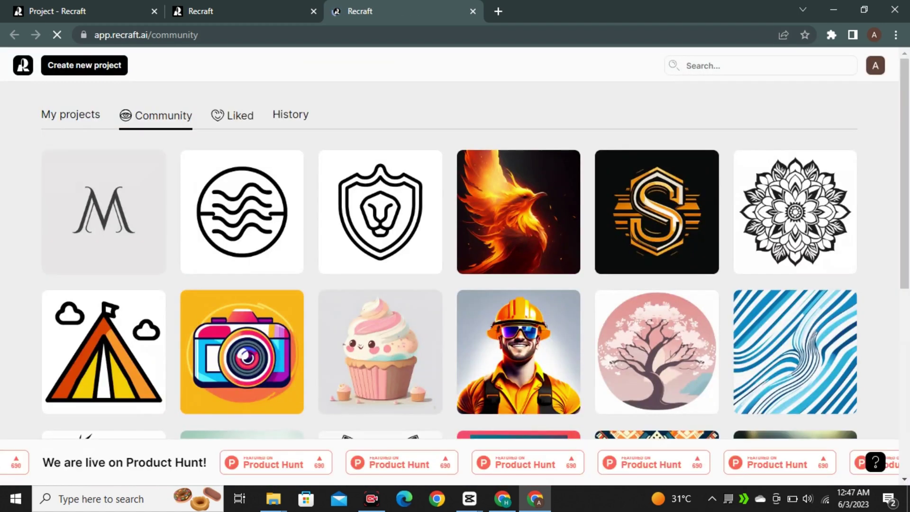
scroll(455, 261, "down", 7)
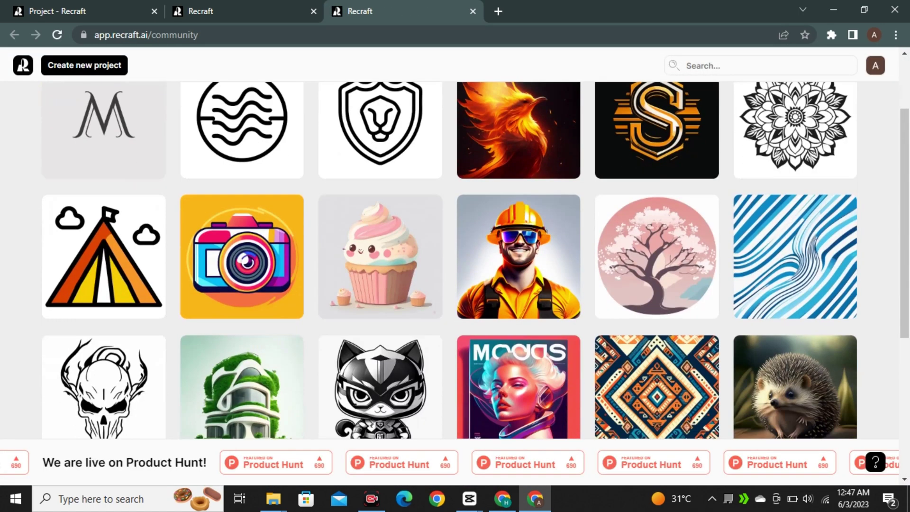
scroll(455, 261, "down", 1)
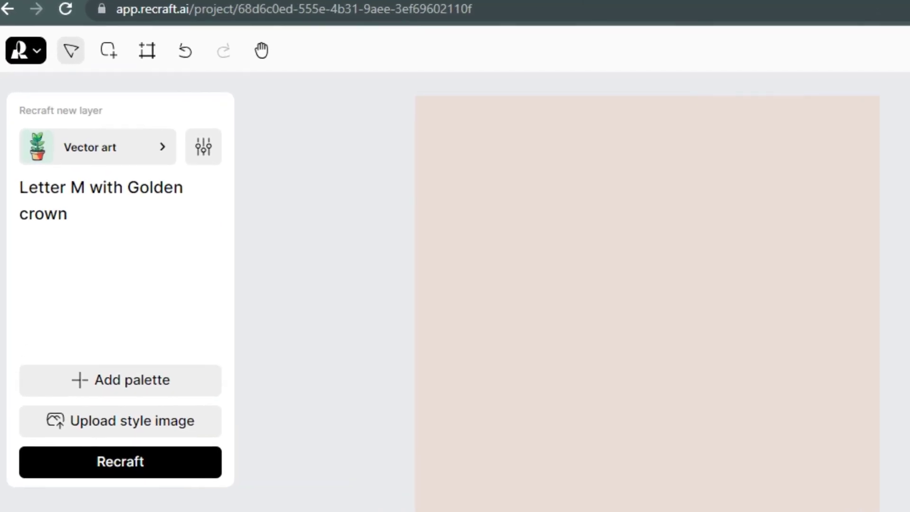
Examine the styles offered under Illustration, Icon, Pictogram, 3D illustration, Photorealism and Background for the new layer
left_click(97, 147)
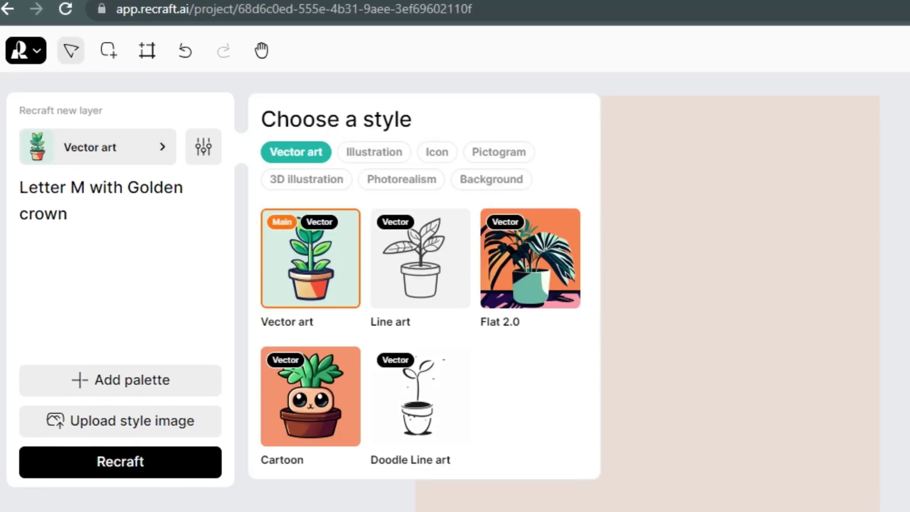
left_click(375, 152)
left_click(437, 152)
left_click(498, 152)
left_click(307, 180)
left_click(401, 180)
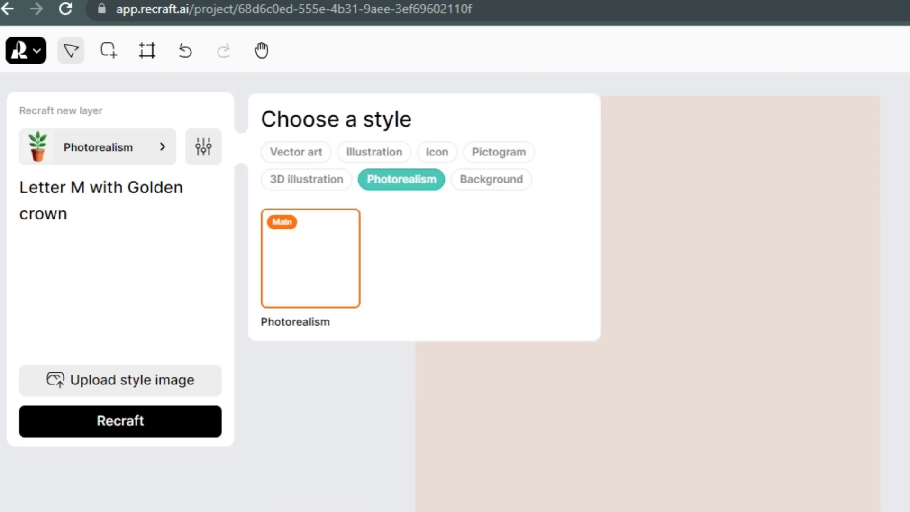
left_click(491, 179)
left_click(374, 152)
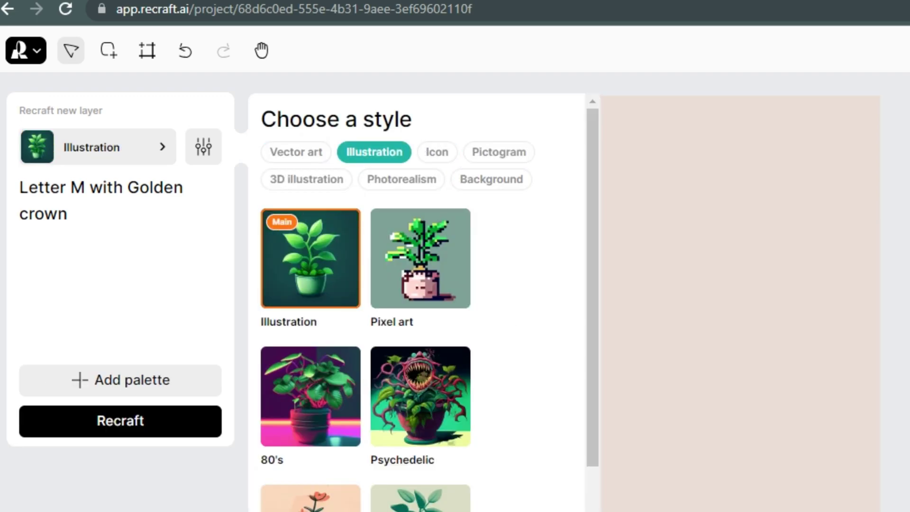
left_click_drag(593, 204, 593, 311)
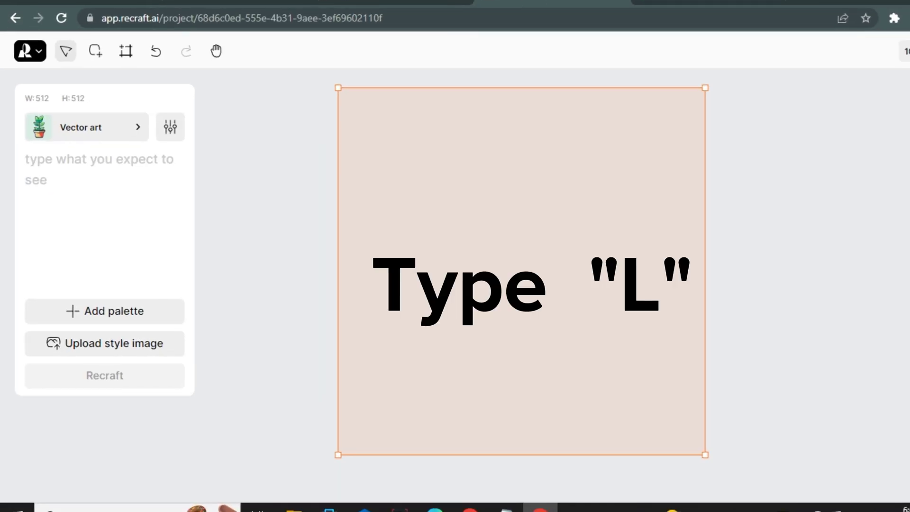
Generate "letter M with golden crown" as vector art on a new layer and choose the second variant
type("l")
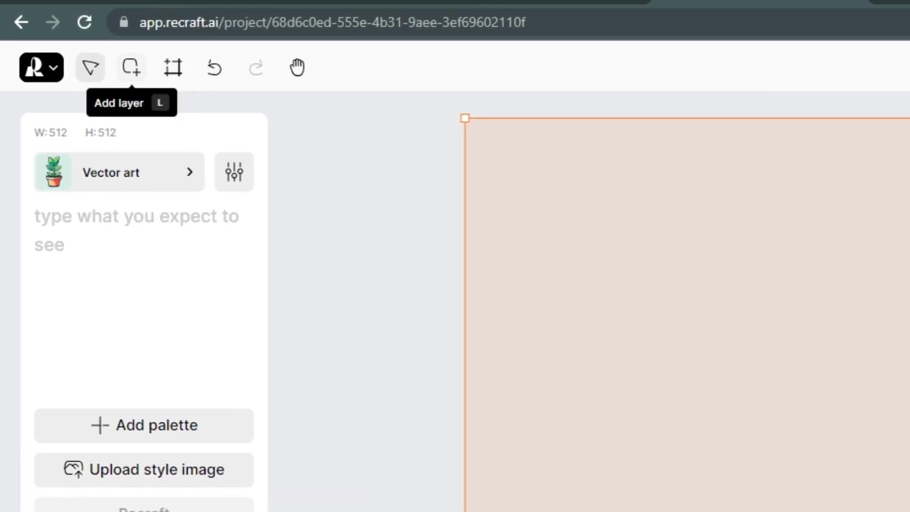
type("letter M with golden crown")
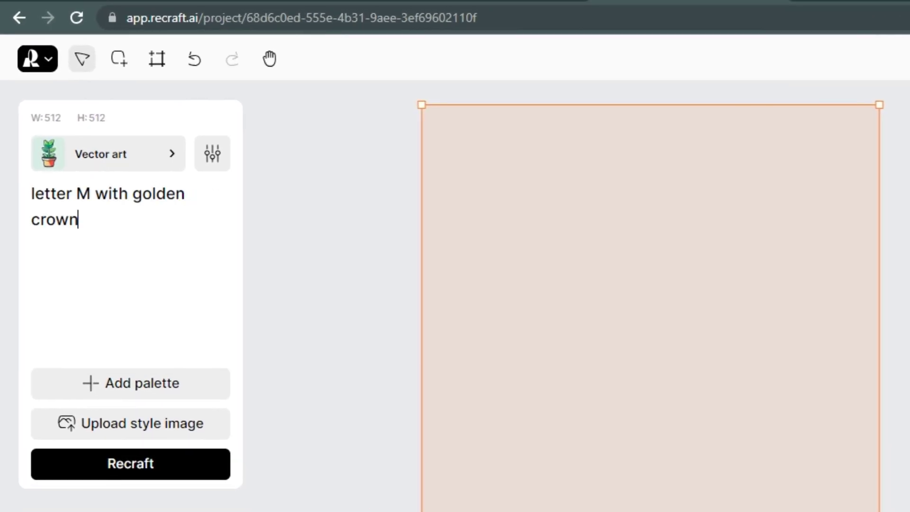
key("Return")
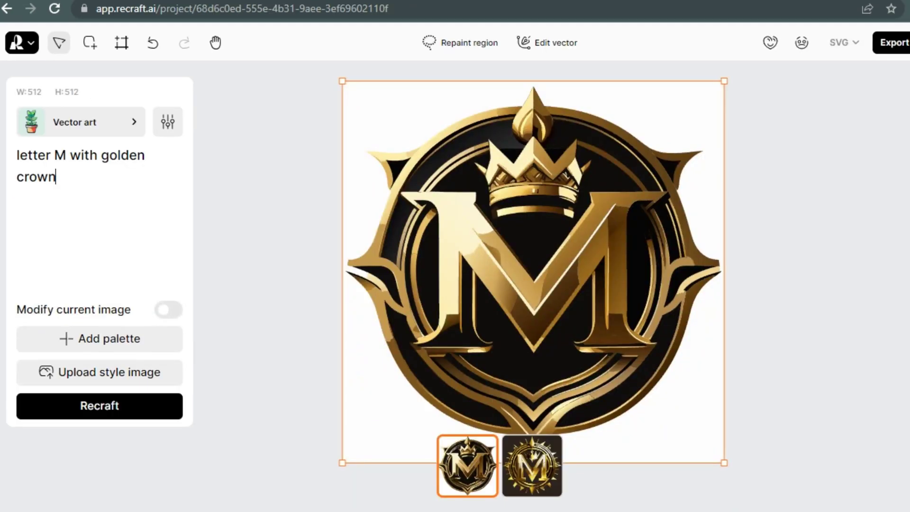
left_click(533, 466)
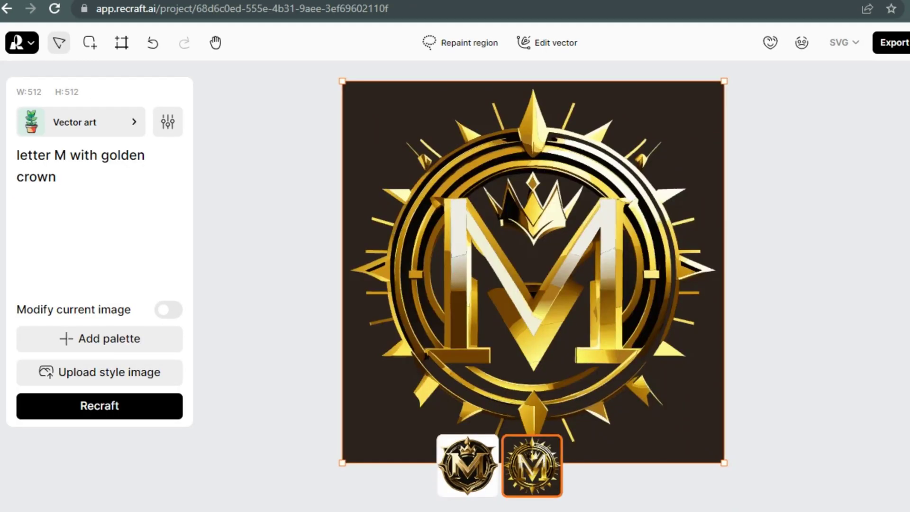
Switch the letter M logo to its first variant and resize it on the canvas to inspect the artwork
left_click(467, 466)
left_click_drag(724, 81, 905, 0)
scroll(562, 285, "up", 3)
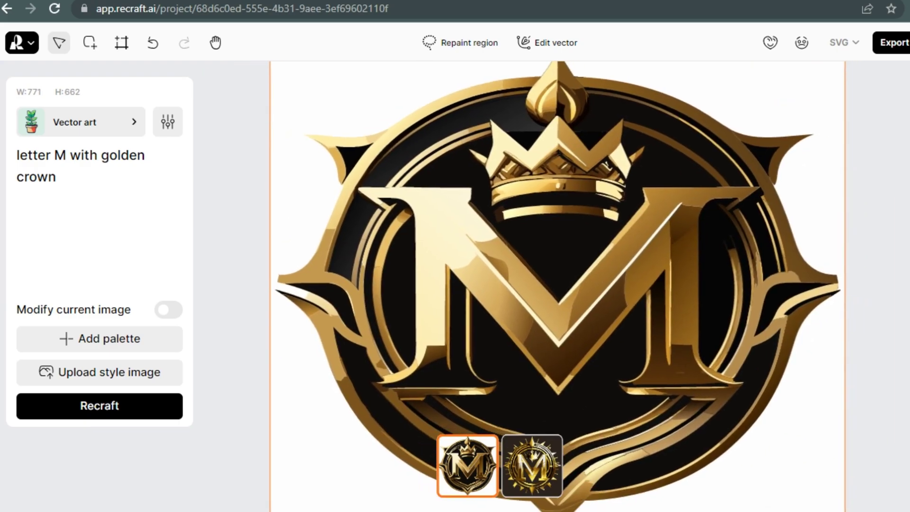
left_click_drag(825, 171, 888, 38)
scroll(569, 284, "left", 3)
left_click_drag(711, 237, 528, 399)
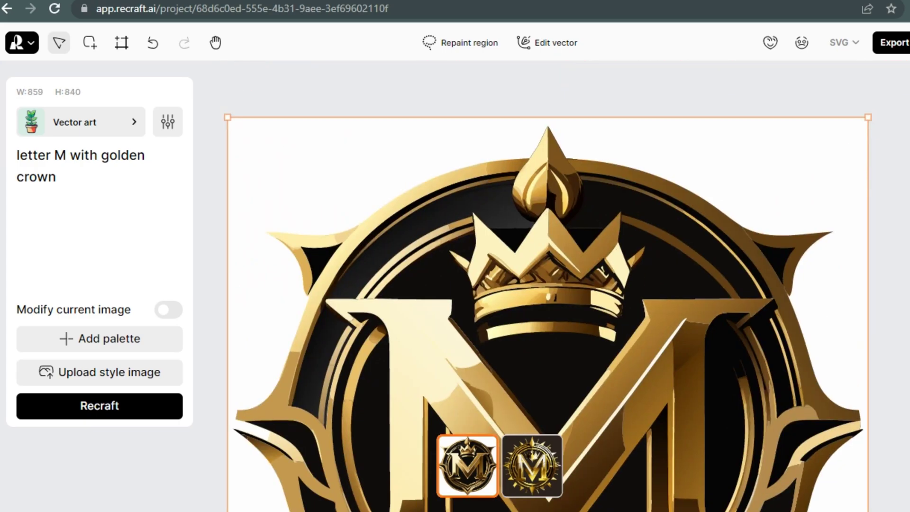
left_click_drag(870, 118, 634, 378)
left_click_drag(498, 421, 618, 115)
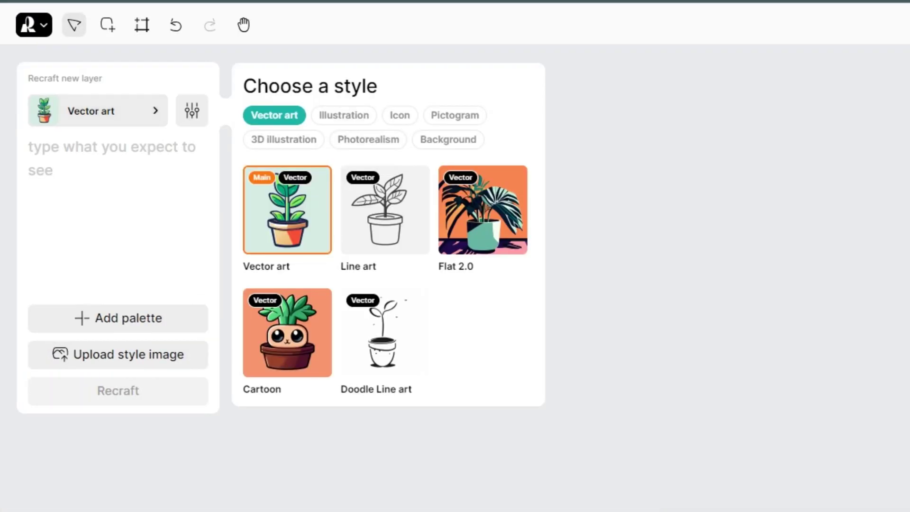
Generate "Tomato with Eyes" on a new layer in the Cartoon style and reposition its frame on the canvas
left_click(287, 333)
left_click(112, 159)
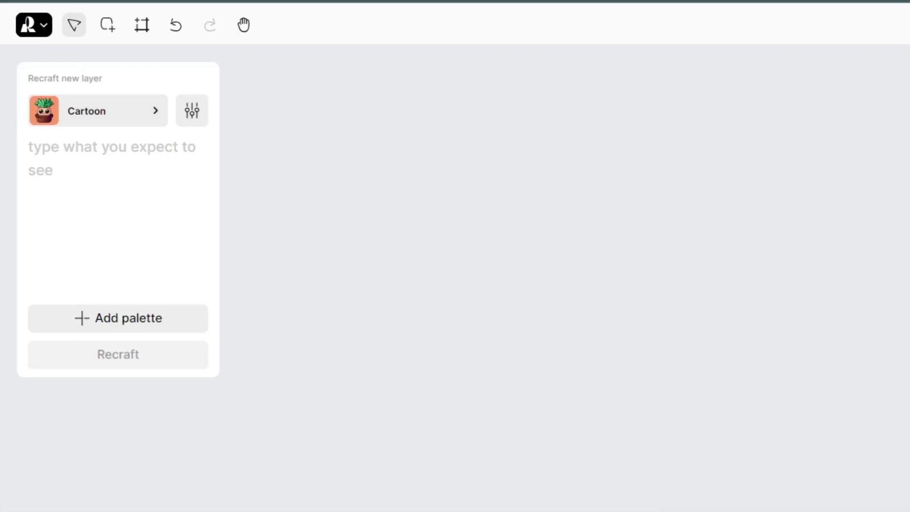
type("Tomato with Eyes")
left_click(118, 354)
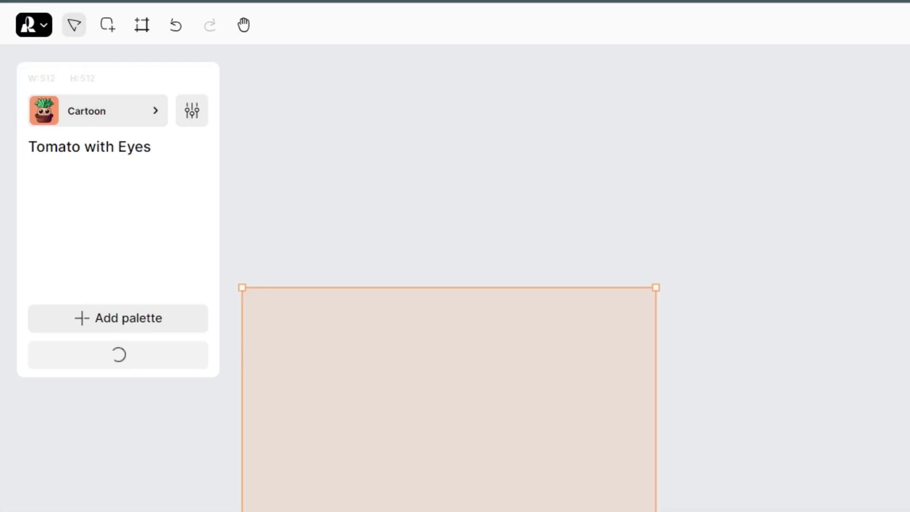
left_click_drag(449, 400, 589, 191)
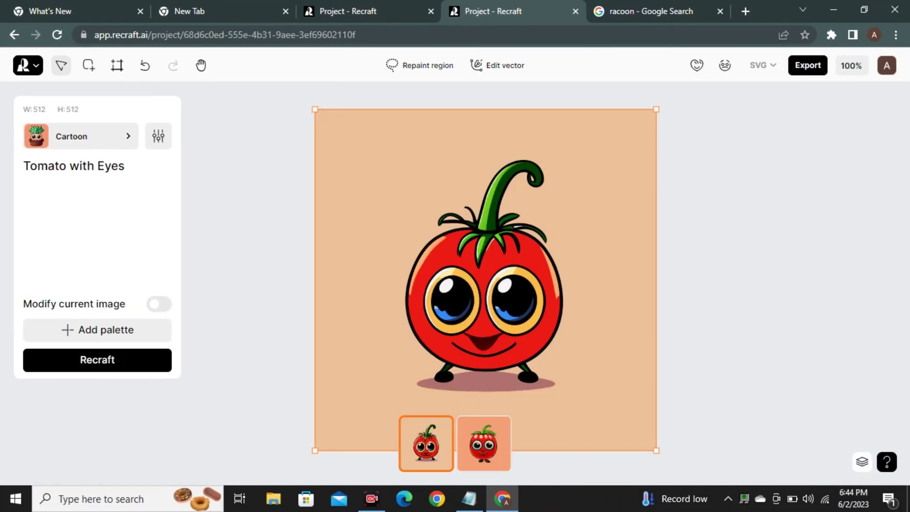
Compare the two cartoon tomato variants, regenerate the image from the same prompt and view the second new variant
left_click(483, 444)
left_click(427, 444)
left_click(97, 360)
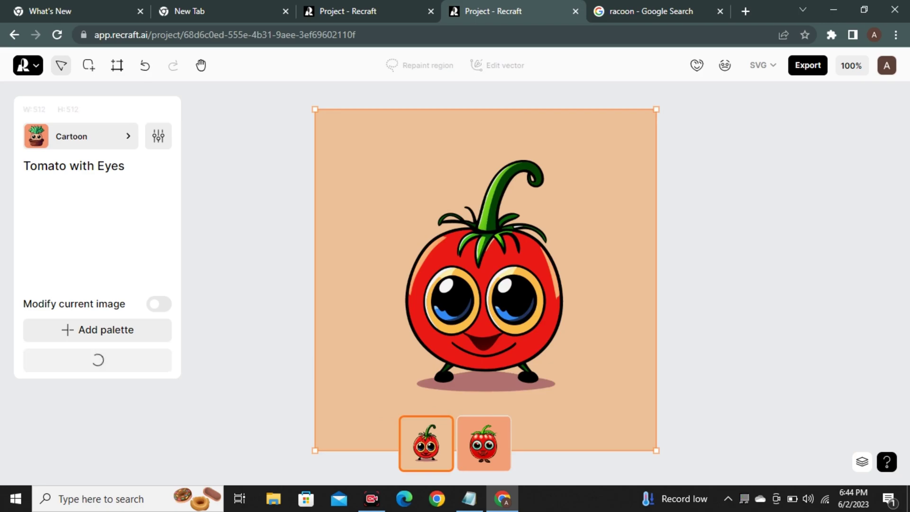
left_click_drag(486, 280, 481, 269)
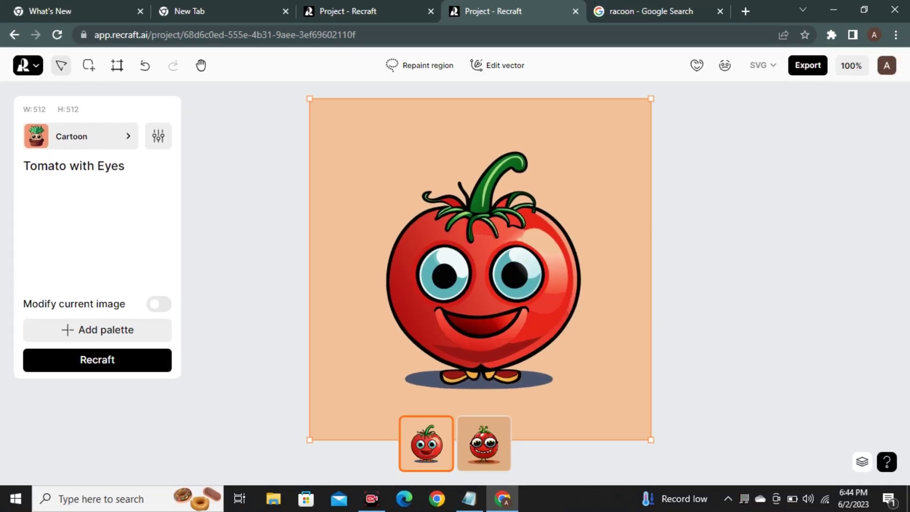
left_click(484, 443)
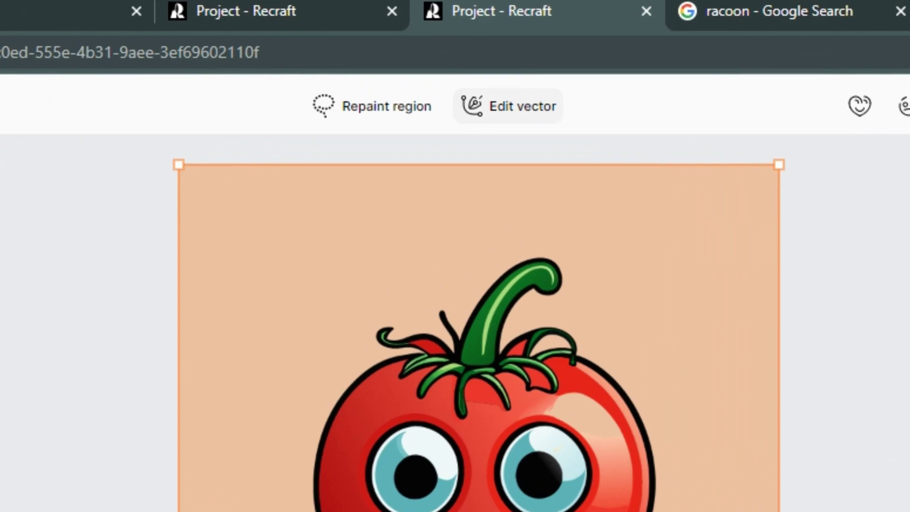
Recolour the dark red vector shades of the tomato to near-black, using 1B1818 for its shaded side
left_click(508, 106)
left_click(57, 137)
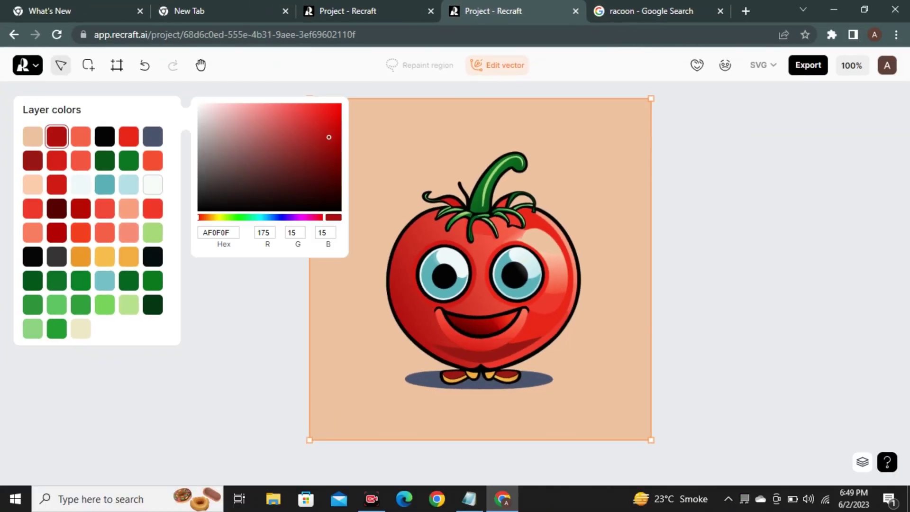
mouse_move(328, 137)
left_mouse_down()
mouse_move(309, 123)
mouse_move(214, 199)
left_mouse_up()
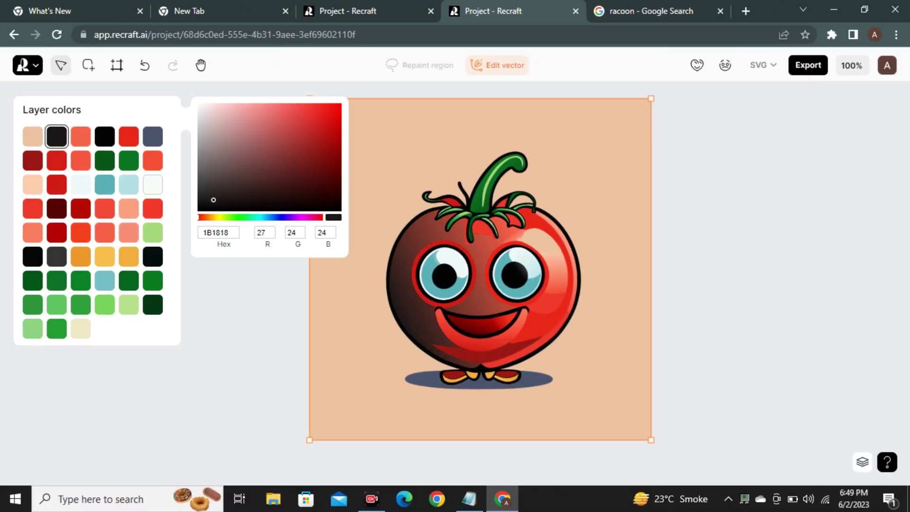
left_click(153, 281)
mouse_move(328, 158)
left_mouse_down()
mouse_move(337, 166)
mouse_move(268, 209)
mouse_move(236, 207)
mouse_move(280, 196)
mouse_move(242, 136)
mouse_move(266, 130)
mouse_move(259, 211)
left_mouse_up()
left_click(57, 281)
left_click(33, 161)
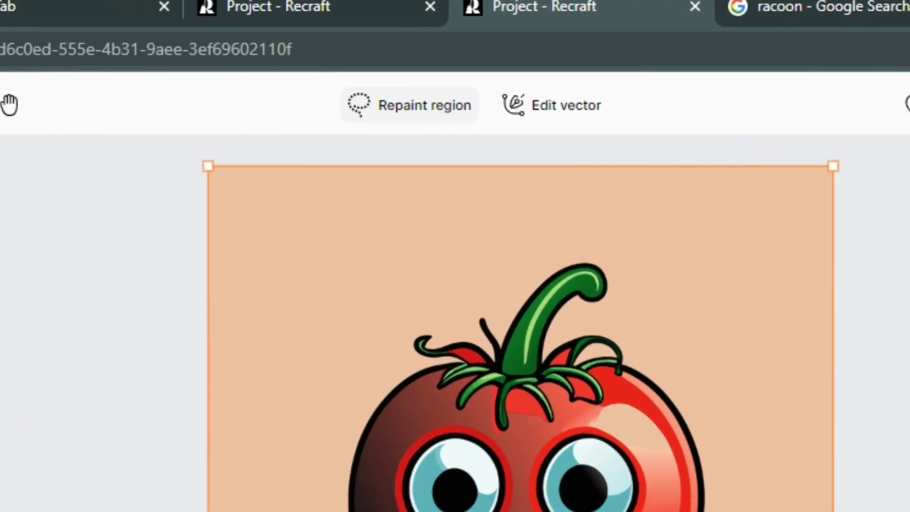
Repaint the lassoed region around the tomato's eyes with the prompt "make his eyes blue" and keep the first new variant
left_click(421, 65)
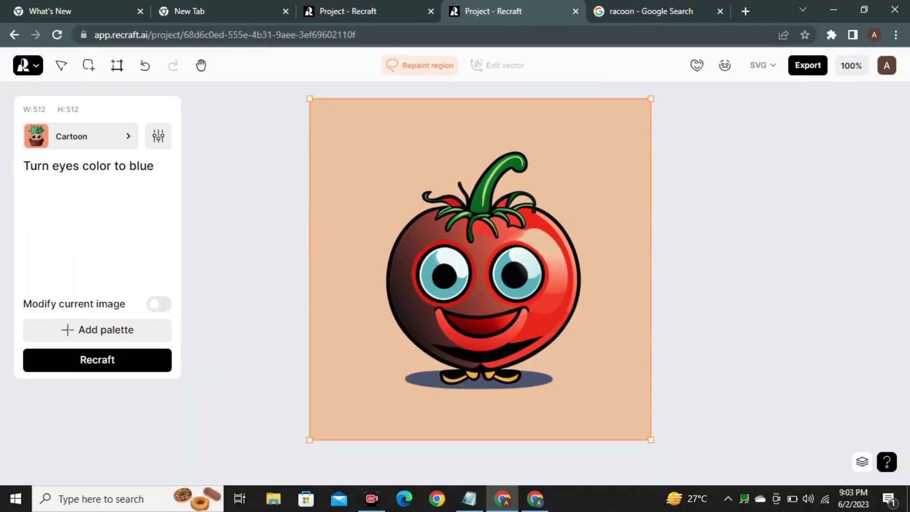
left_click_drag(404, 434, 484, 411)
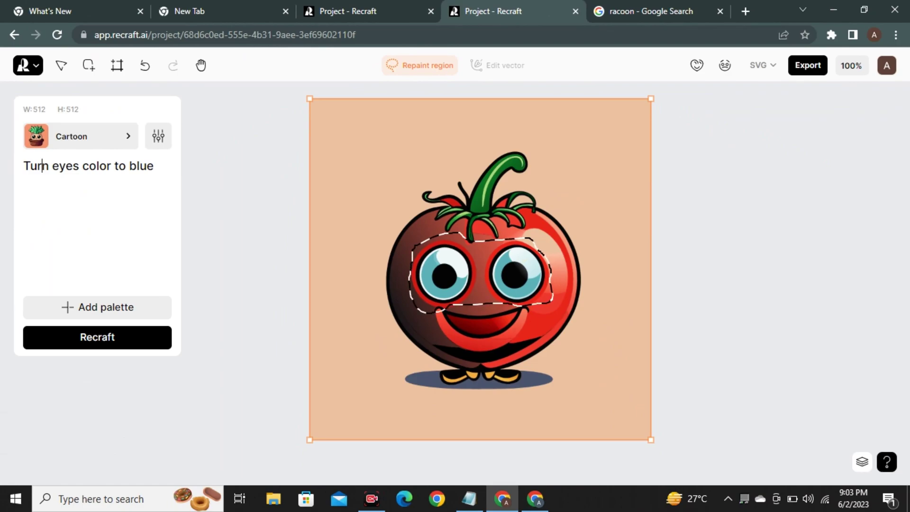
key("ctrl+a")
key("BackSpace")
type("make his ")
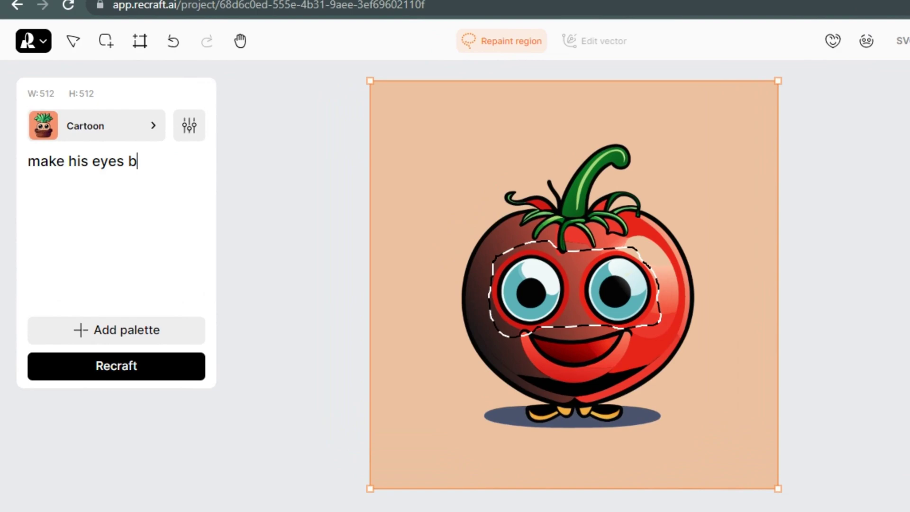
type("eyes blue")
key("Return")
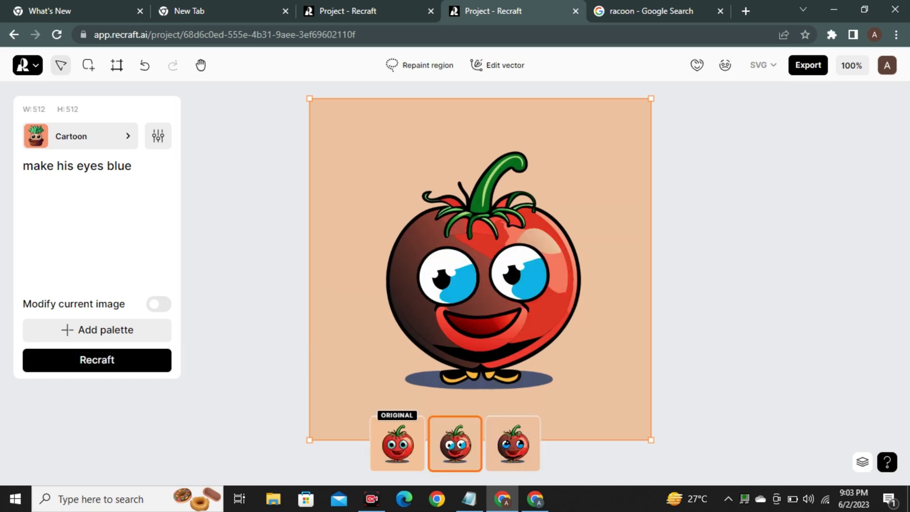
left_click(513, 443)
left_click(456, 443)
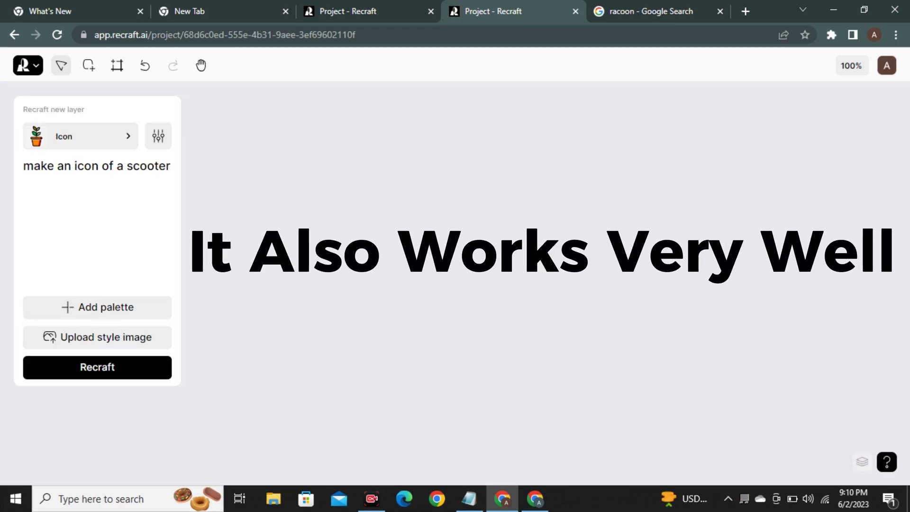
Generate "make an icon of a scooter" on a new layer in the Icon style and reposition its frame
triple_click(100, 166)
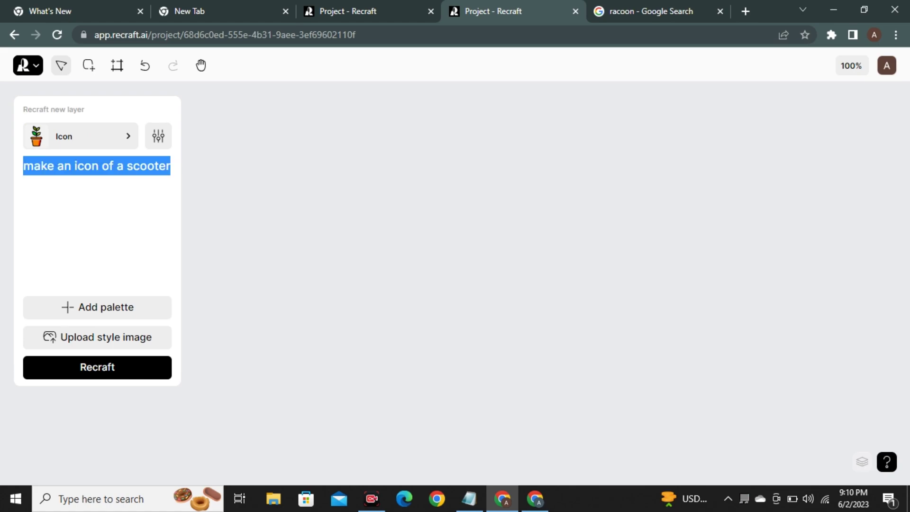
key("BackSpace")
left_click(81, 136)
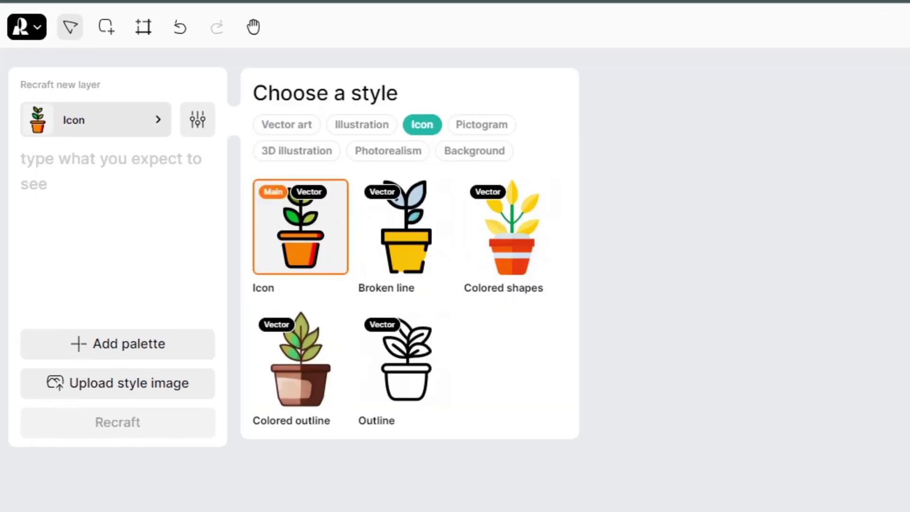
left_click(287, 125)
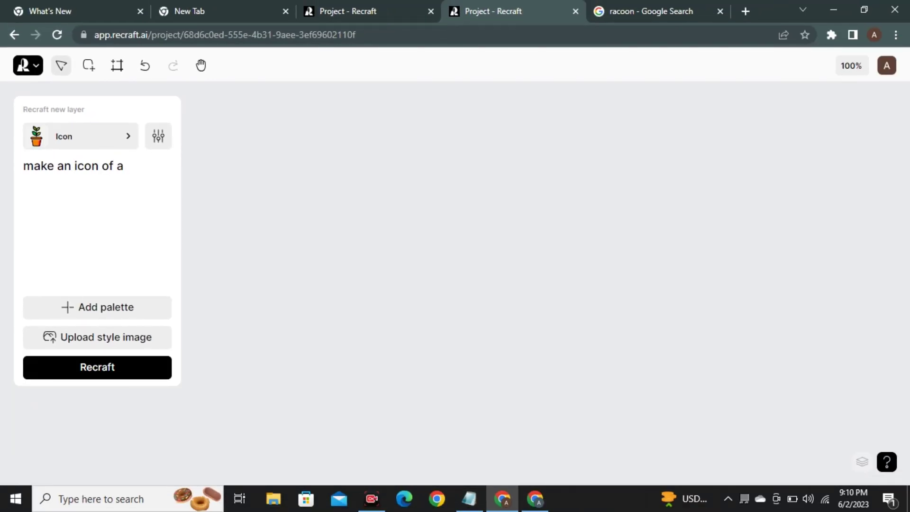
type("r")
key("Return")
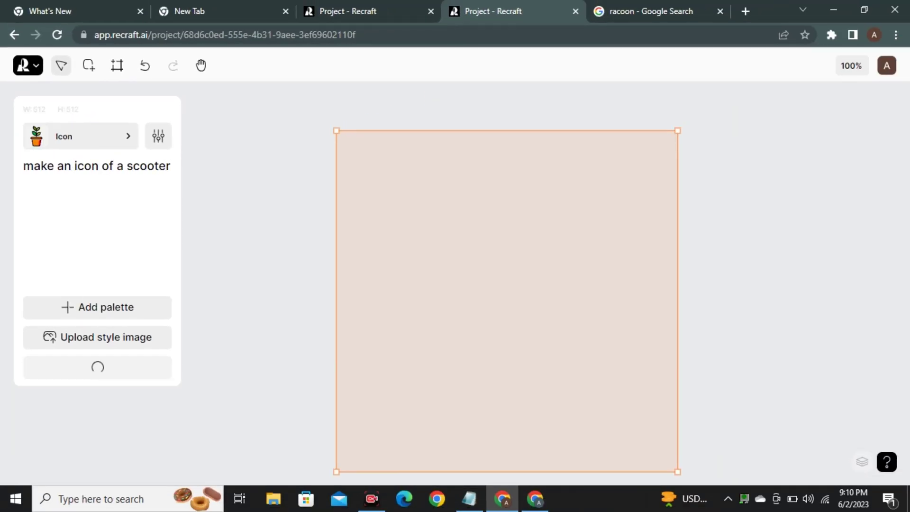
left_click_drag(500, 294, 499, 260)
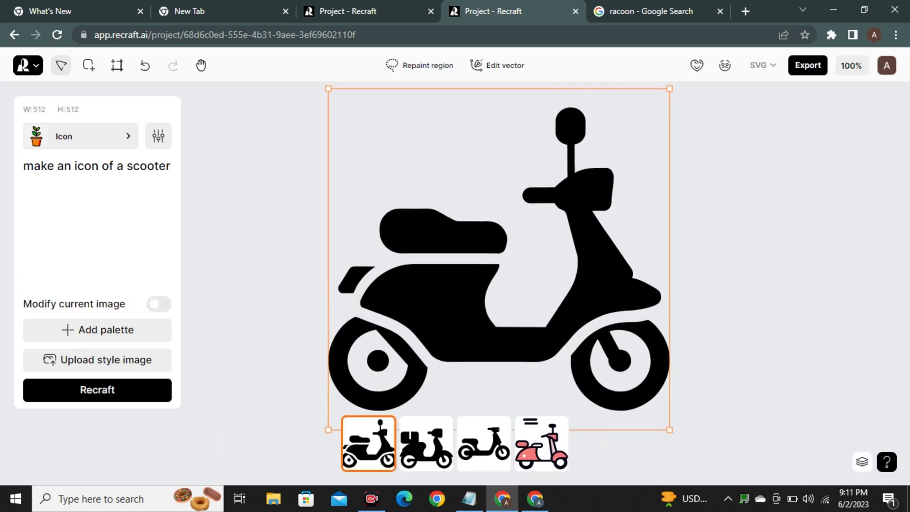
Compare the four scooter icon variants and choose the fourth, coloured one
left_click(426, 444)
left_click(484, 444)
left_click(542, 443)
left_click(484, 444)
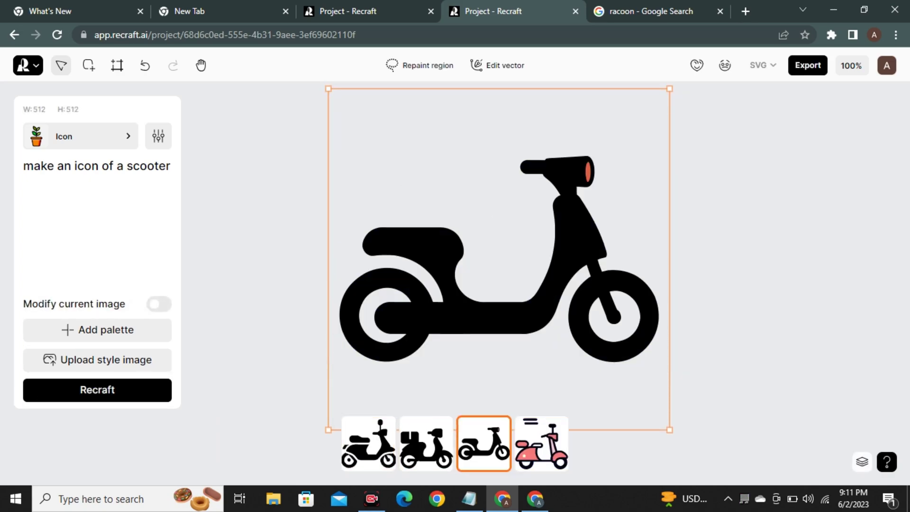
left_click(542, 444)
Edit the scooter's vector colours, making the front panel light grey and the body a stronger red
left_click(497, 65)
left_click(81, 137)
left_click(235, 217)
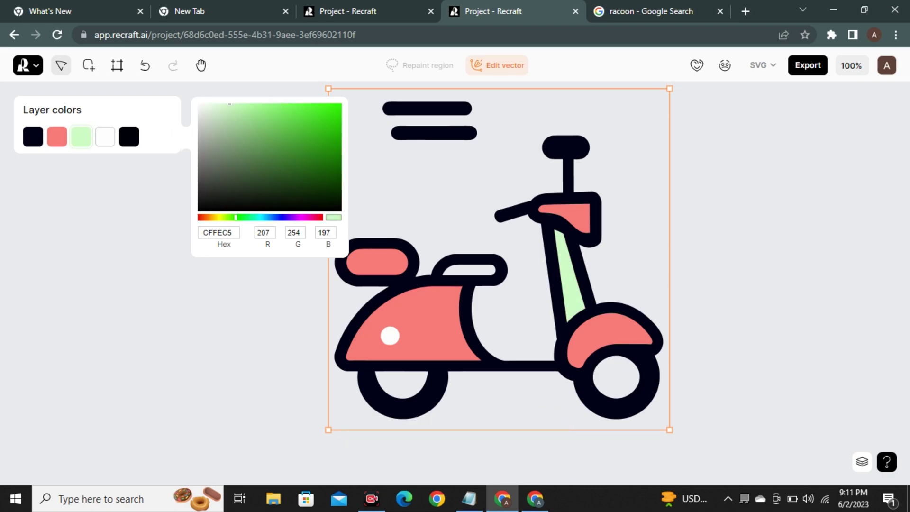
left_click_drag(236, 218, 262, 217)
left_click(341, 105)
left_click(227, 114)
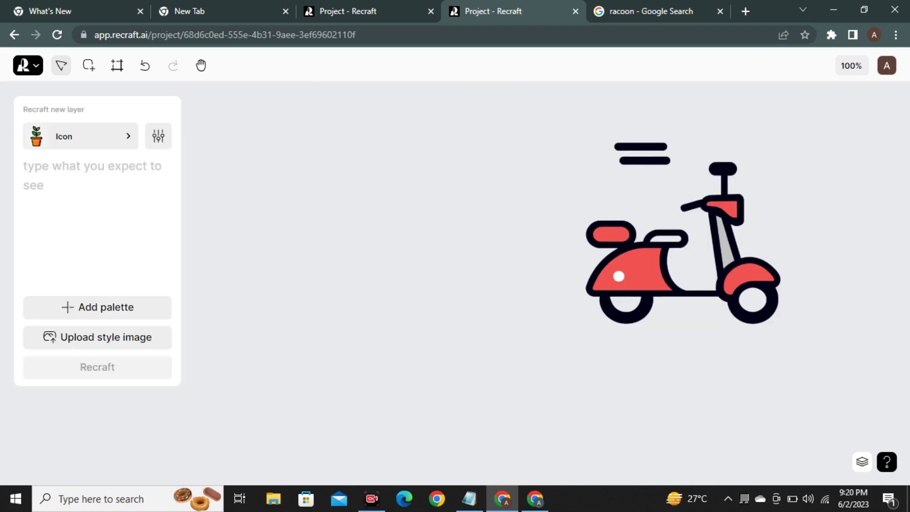
Draw a 386 by 286 layer beside the scooter and generate "Make an icon of a Pizza" in it
left_click(90, 66)
left_click_drag(285, 158, 543, 348)
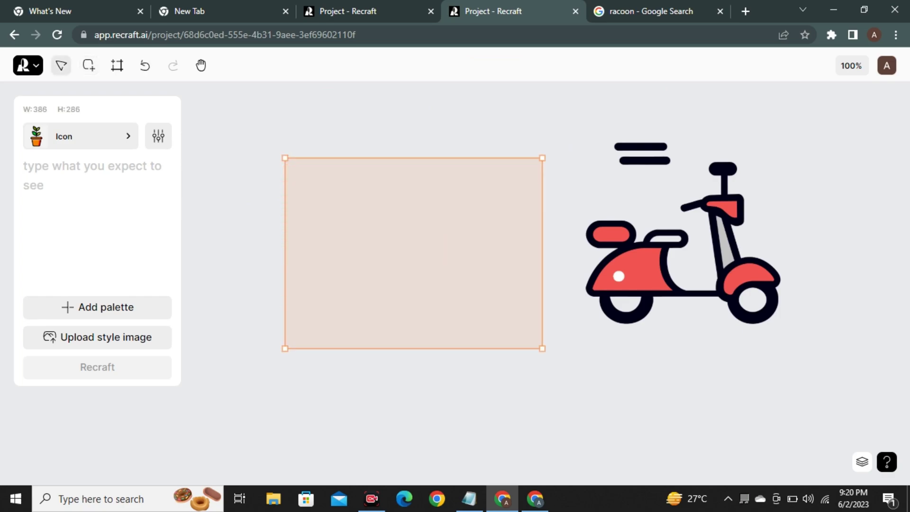
type("Make an icon of a Pizza")
key("Return")
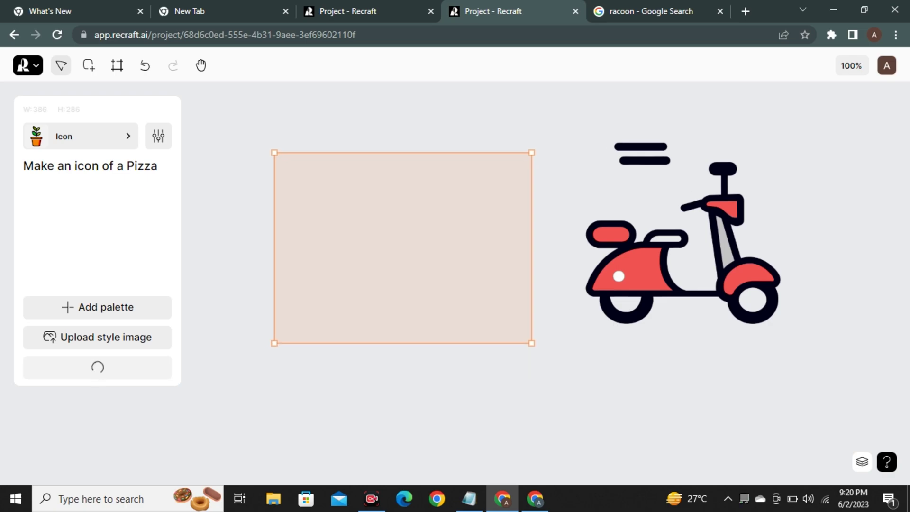
left_click(622, 429)
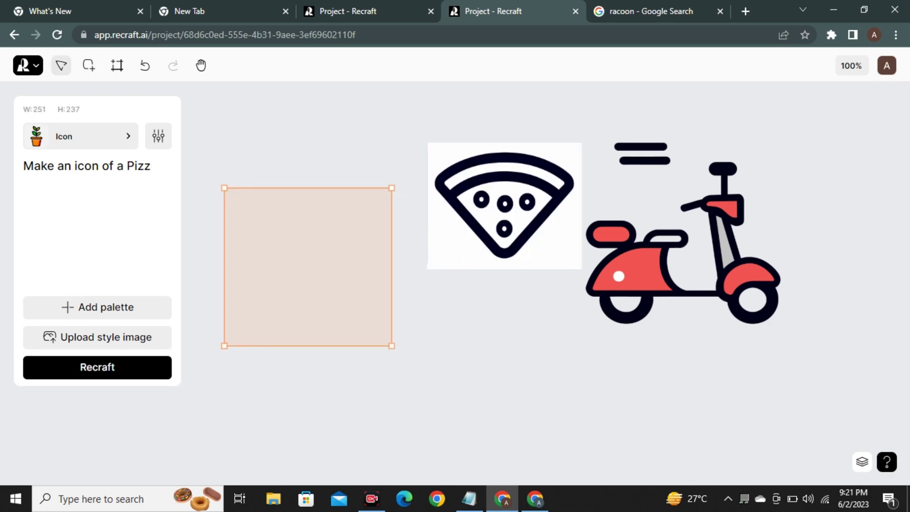
Change the prompt of the empty layer beside the pizza icon to "Make an icon of a Bike" and generate it
key("BackSpace")
key("BackSpace")
key("BackSpace")
key("BackSpace")
type("Bike")
key("Return")
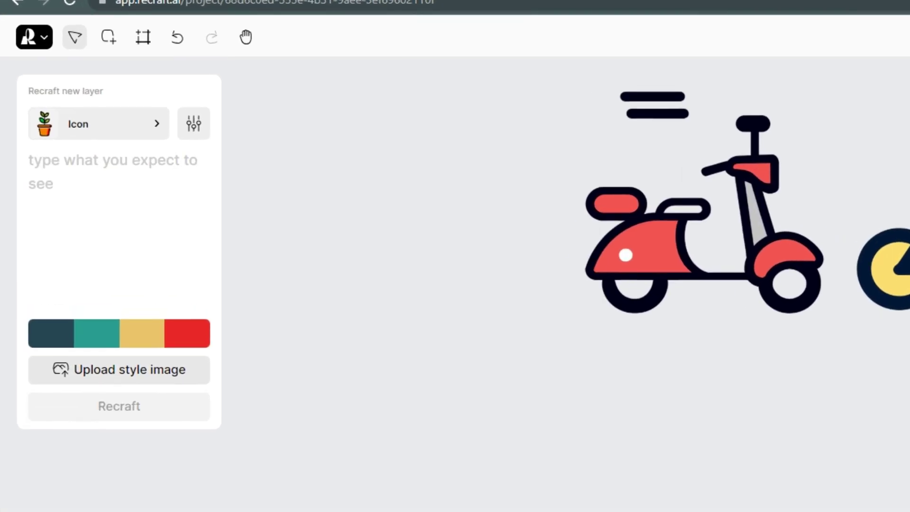
Browse the sample style images and upload the WhatsApp icon logo from Downloads as the new layer's style image
left_click(119, 370)
left_click(498, 92)
left_click_drag(536, 149, 536, 294)
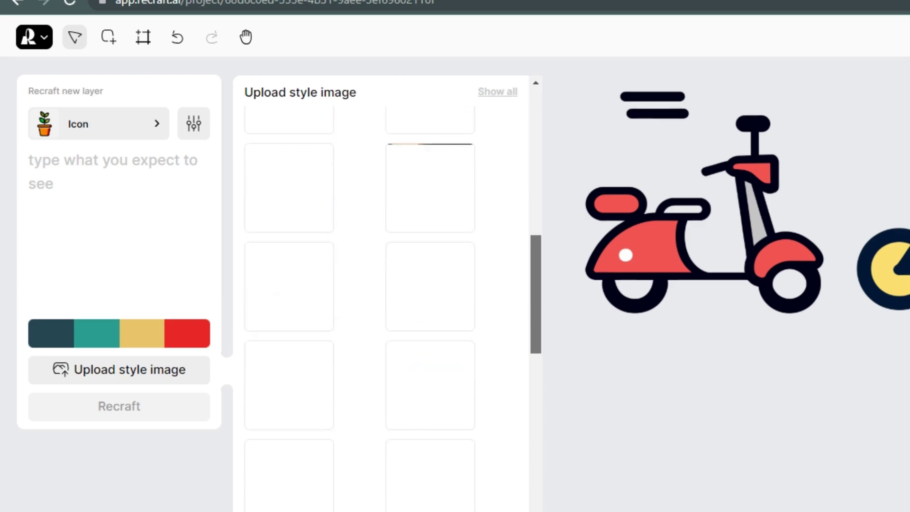
scroll(382, 294, "down", 10)
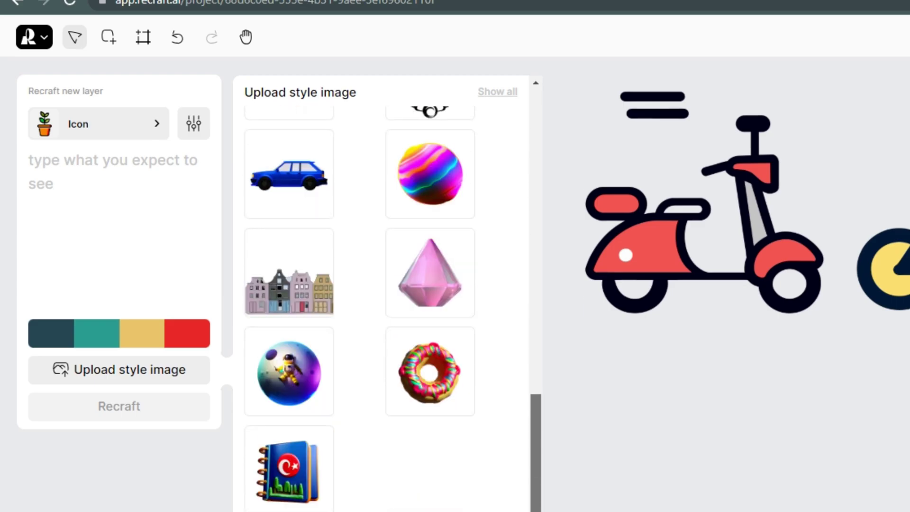
left_click_drag(535, 453, 536, 142)
left_click(289, 158)
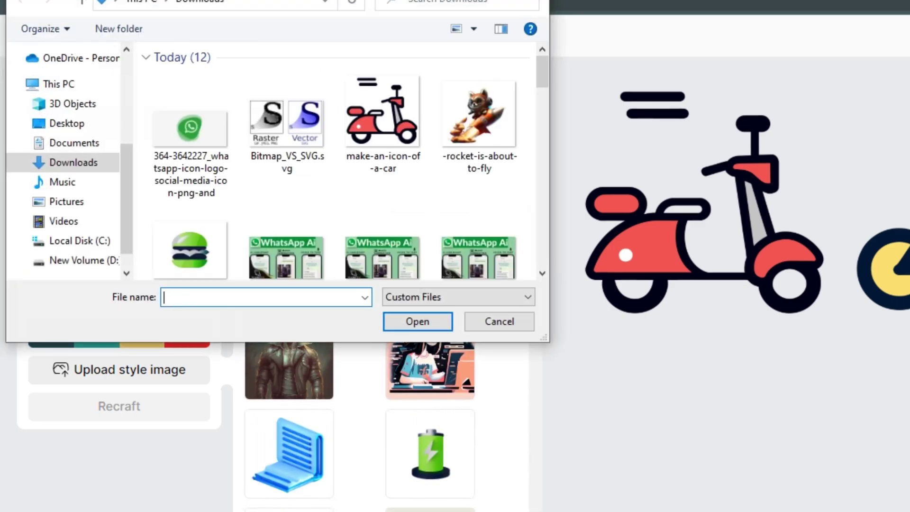
left_click(191, 135)
left_click(418, 322)
Move the scooter icon away from the bike and set the new layer's palette to a shuffled suggestion of purple, pink and yellow
left_click_drag(704, 203, 594, 210)
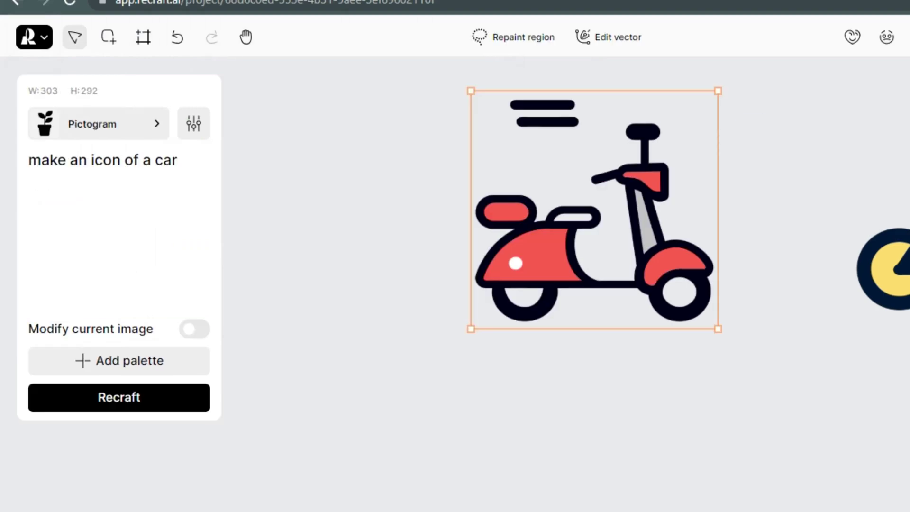
key("Escape")
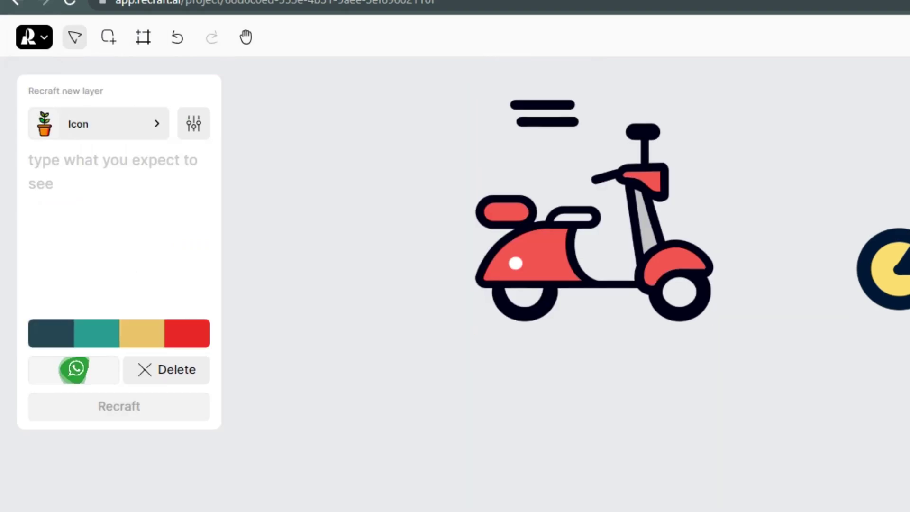
left_click(119, 333)
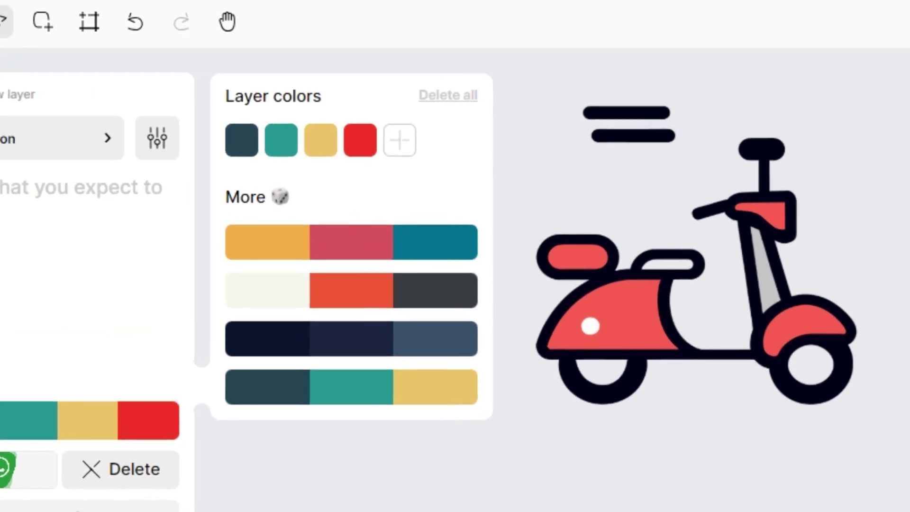
left_click(285, 168)
left_click(280, 199)
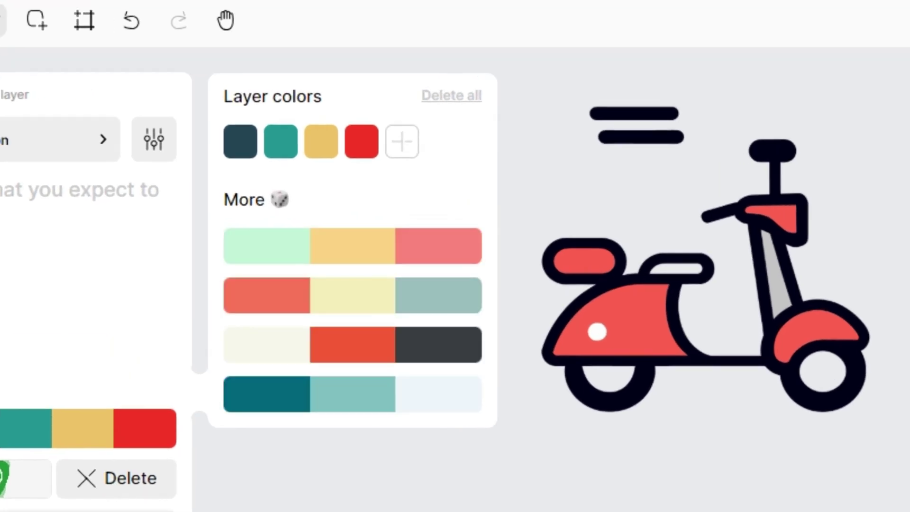
left_click(280, 199)
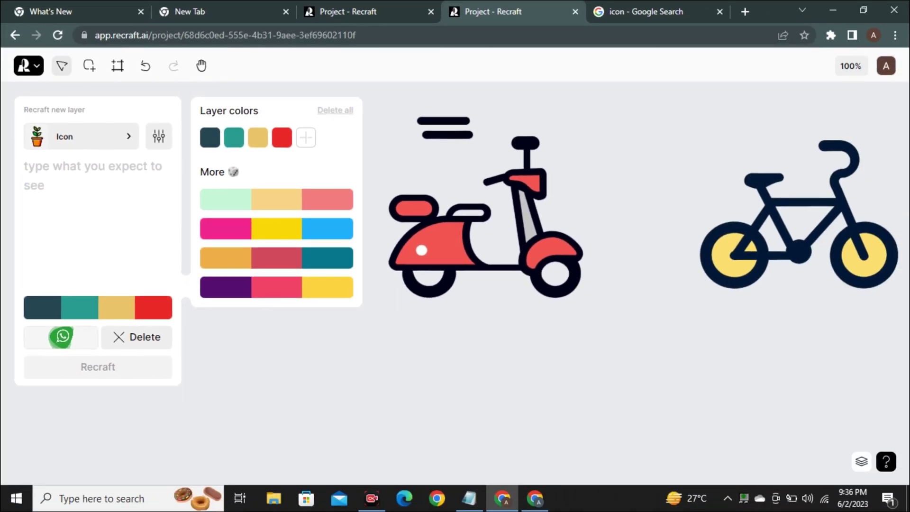
left_click(277, 288)
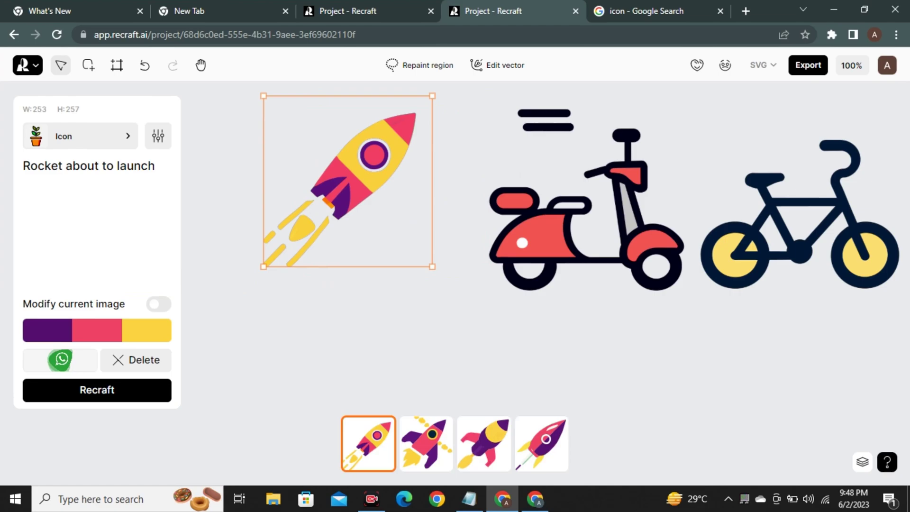
Draw a 340 by 244 layer below the rocket and generate "planet mars" in it
left_click_drag(288, 290, 516, 453)
type("planet mars")
key("Return")
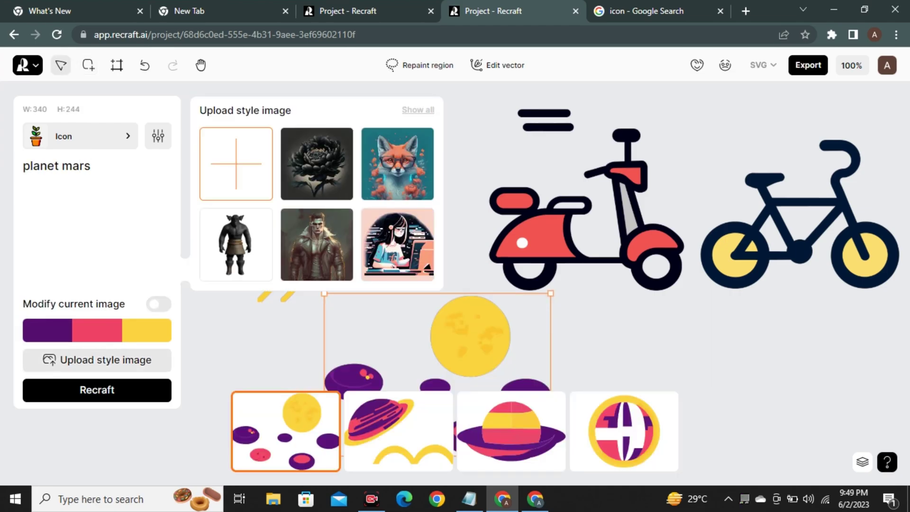
Generate "planet mars" again in a 277 by 241 layer overlapping the scooter, and move the rocket and small planets higher
left_click_drag(504, 410, 527, 265)
left_click_drag(636, 416, 602, 349)
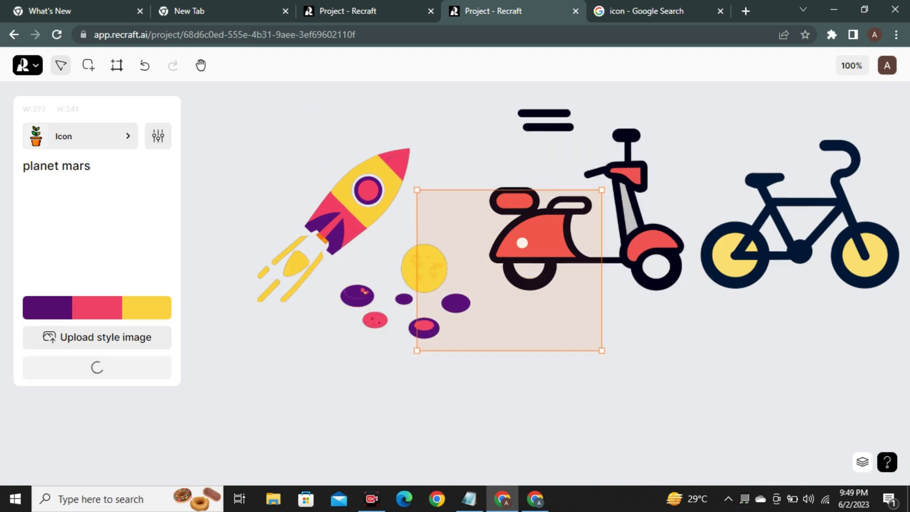
left_click_drag(369, 190, 324, 146)
left_click_drag(425, 268, 418, 182)
Select the large planet overlapping the scooter and switch it to another generated variant
left_click(482, 313)
scroll(482, 193, "up", 5)
left_click(852, 65)
key("BackSpace")
key("BackSpace")
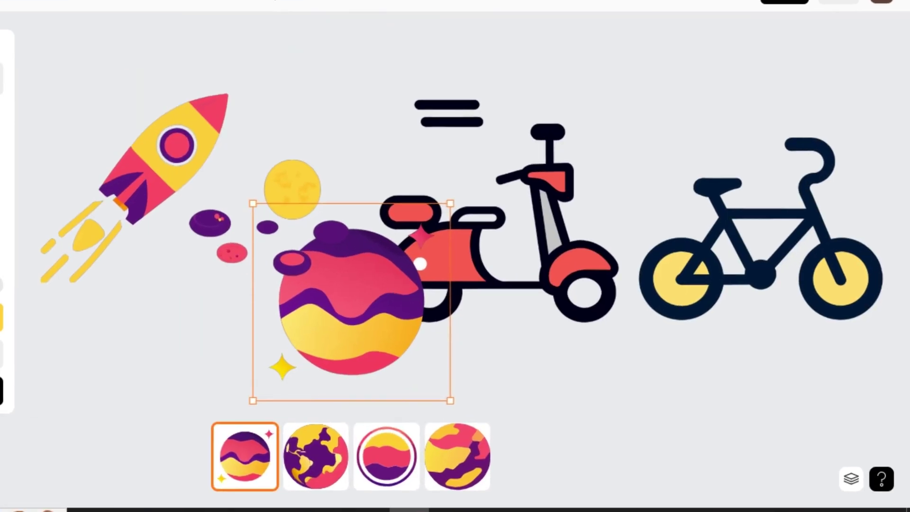
left_click(434, 437)
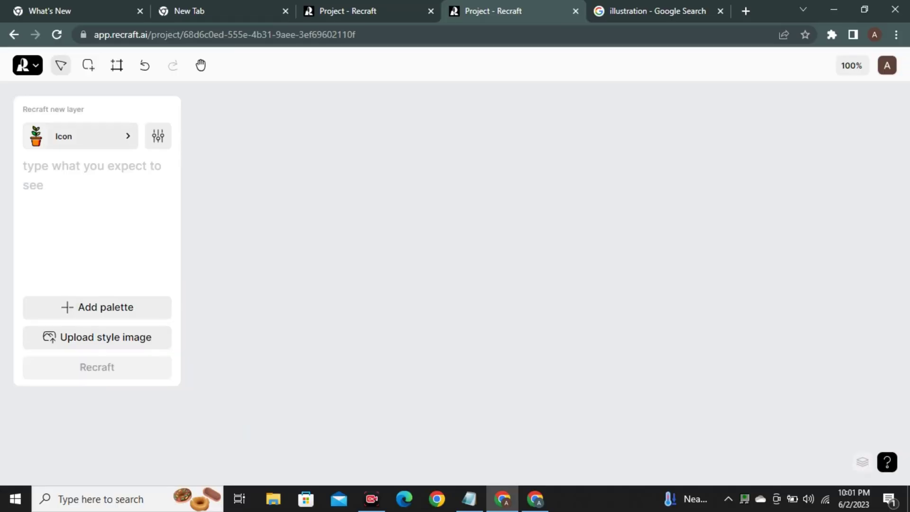
Choose the Illustration style for a new layer and generate "A pitbull dog"
left_click(81, 136)
left_click(283, 140)
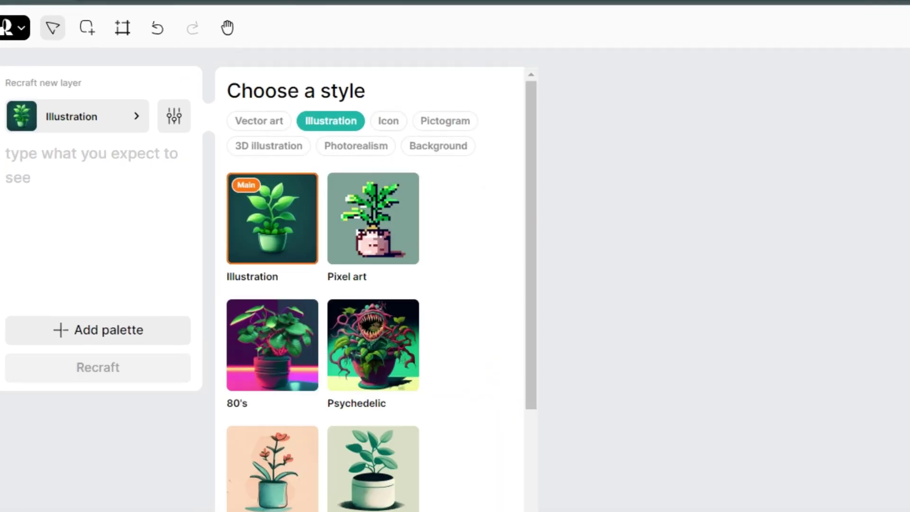
left_click(238, 218)
type("A pitbull dog")
key("Return")
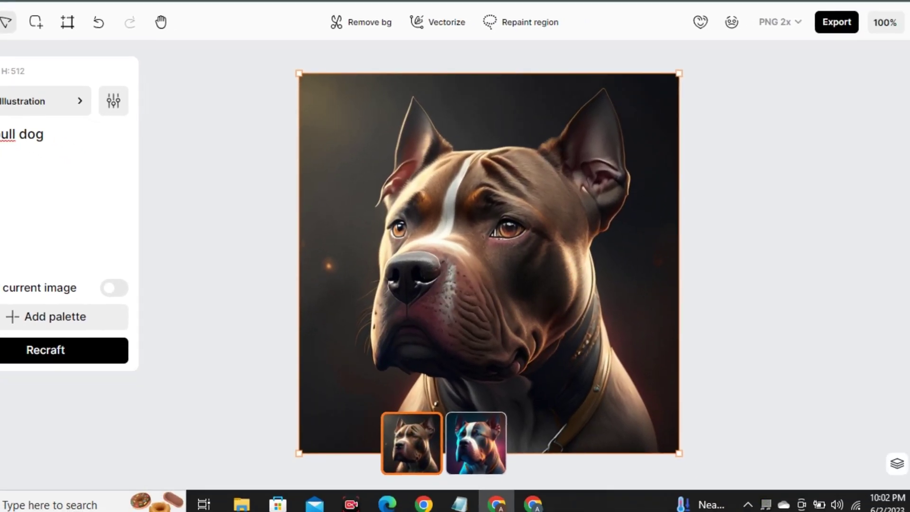
Compare the two pitbull variants, keep the dark-background one, and enlarge and reposition it at a height of 576
left_click(476, 443)
left_click(411, 443)
left_click_drag(679, 453, 748, 500)
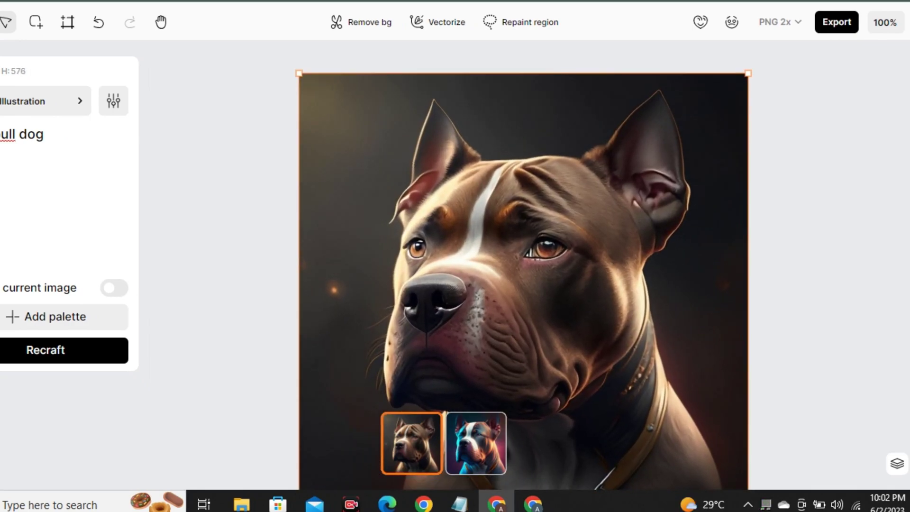
left_click(796, 285)
left_click_drag(521, 284, 477, 241)
left_click(476, 443)
left_click(411, 444)
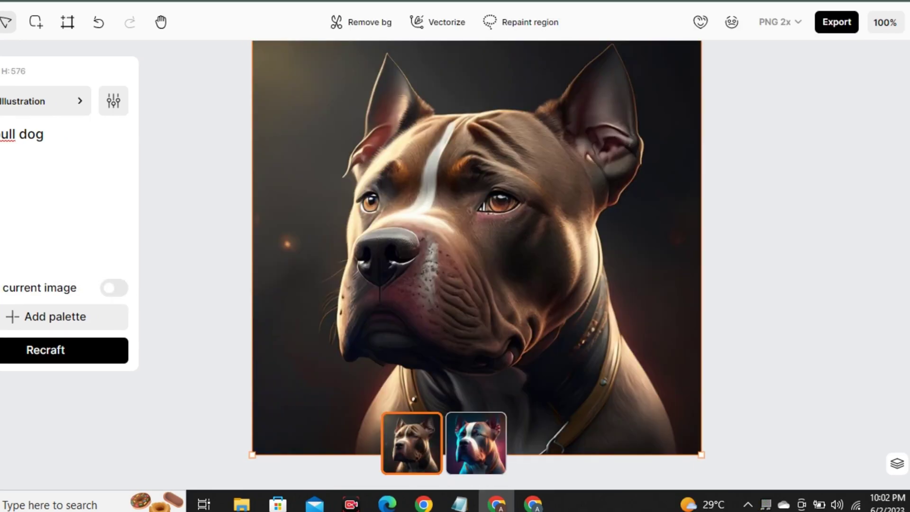
scroll(477, 256, "up", 1)
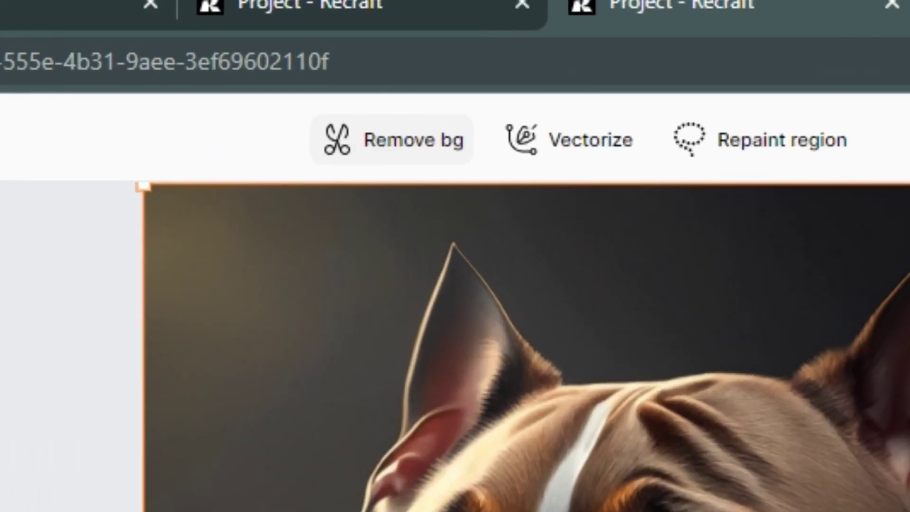
Remove the pitbull image's background and vectorize the cut-out, enlarged to a height of 596
left_click(363, 22)
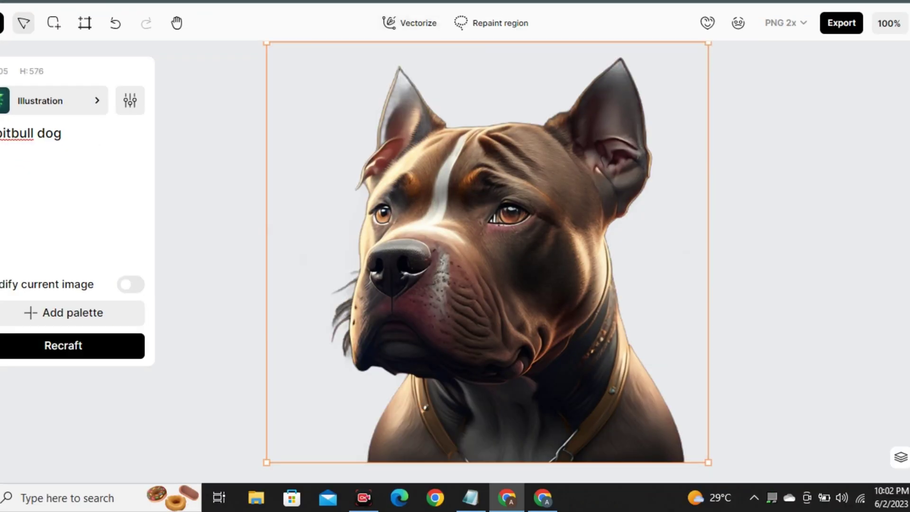
scroll(487, 256, "up", 1)
left_click_drag(708, 58, 722, 44)
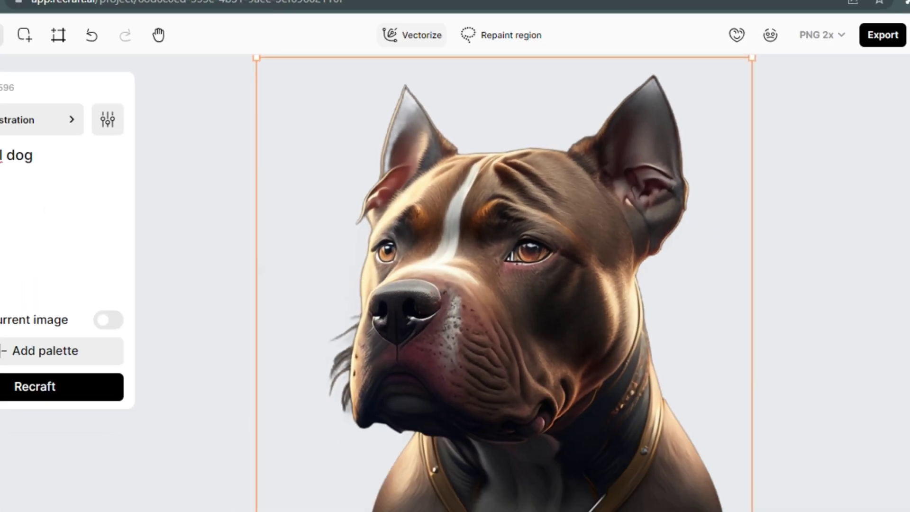
left_click(410, 22)
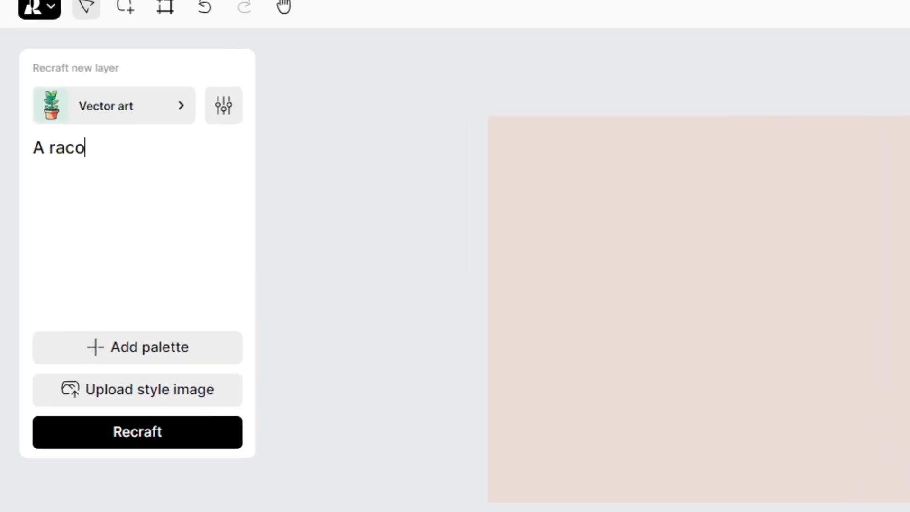
Complete the vector art layer's prompt as "A racoon with hat" and generate it
type("hat")
key("Return")
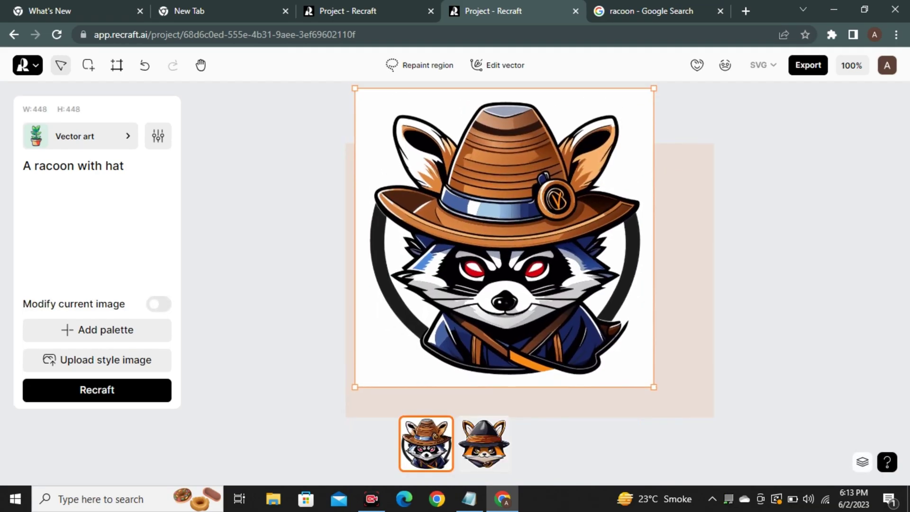
Compare the two raccoon variants, keep the brown-hatted one, and adjust it to about 455 by 444 over the middle of the beige frame
left_click(484, 443)
left_click_drag(503, 256, 504, 267)
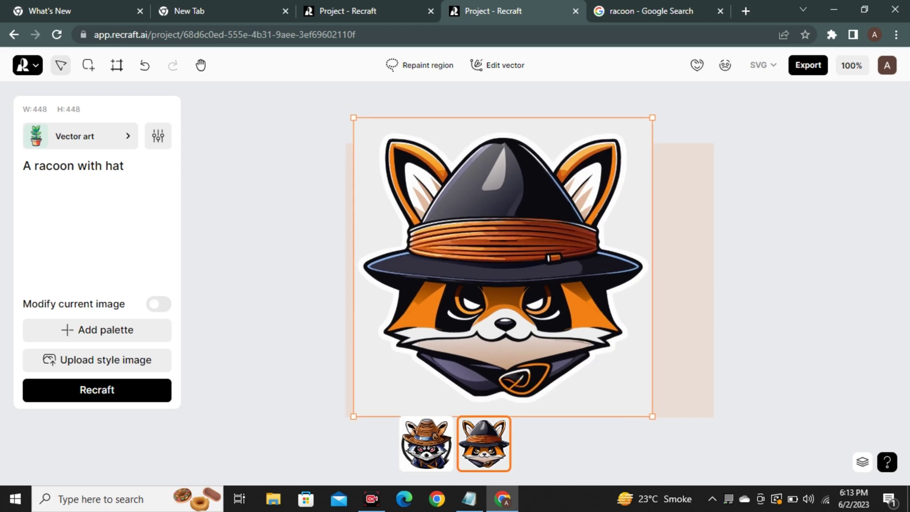
left_click(427, 444)
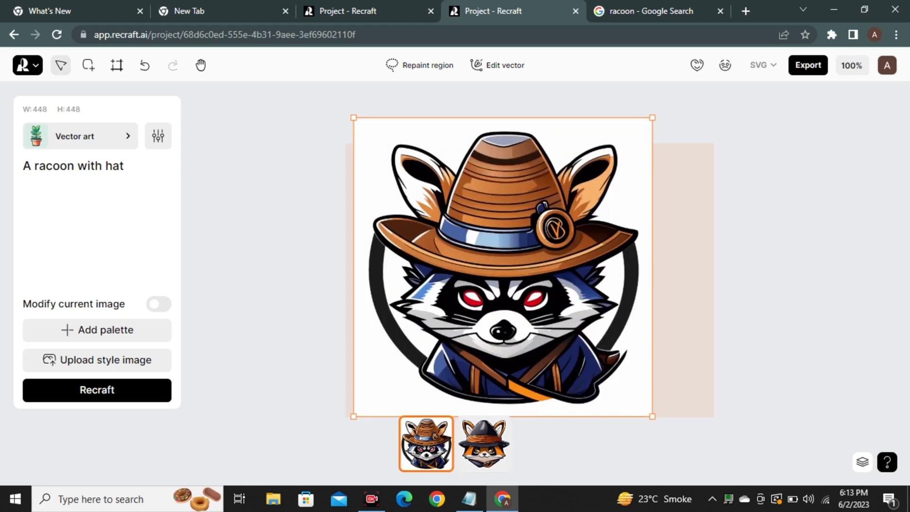
mouse_move(653, 417)
left_mouse_down()
mouse_move(636, 396)
mouse_move(657, 414)
left_mouse_up()
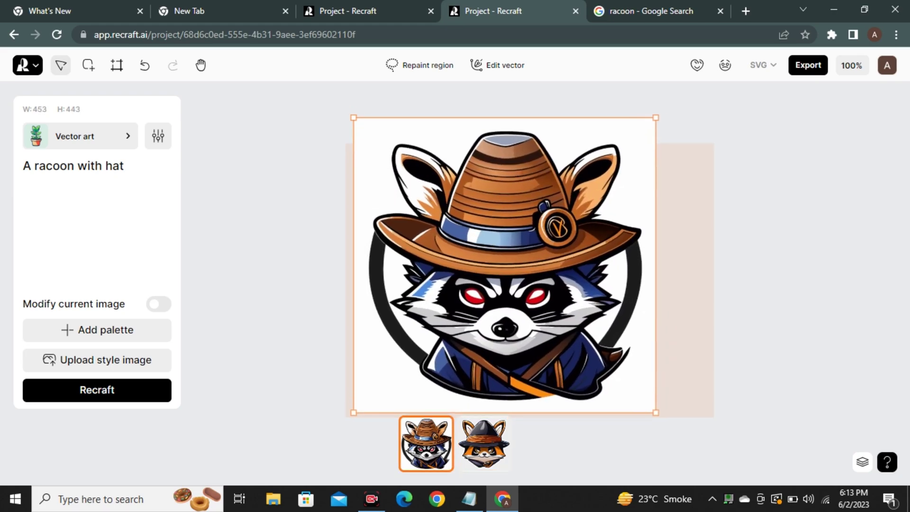
left_click_drag(504, 267, 521, 268)
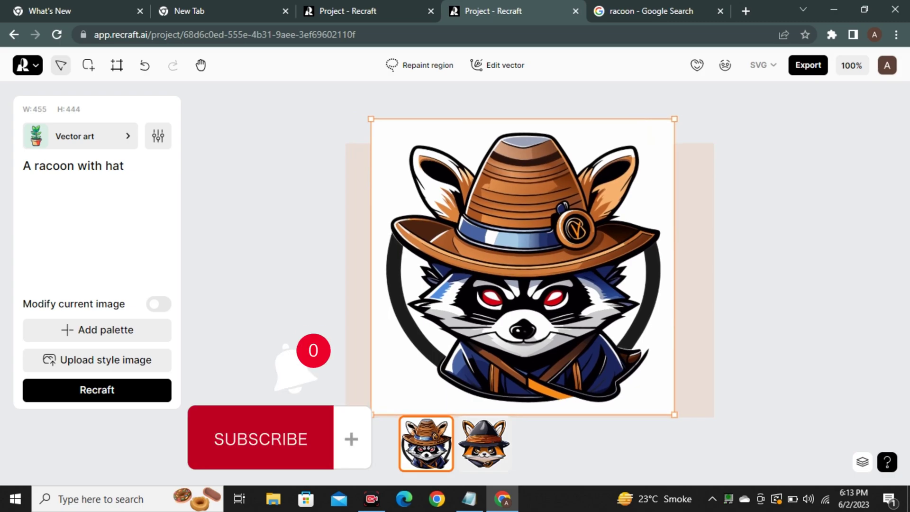